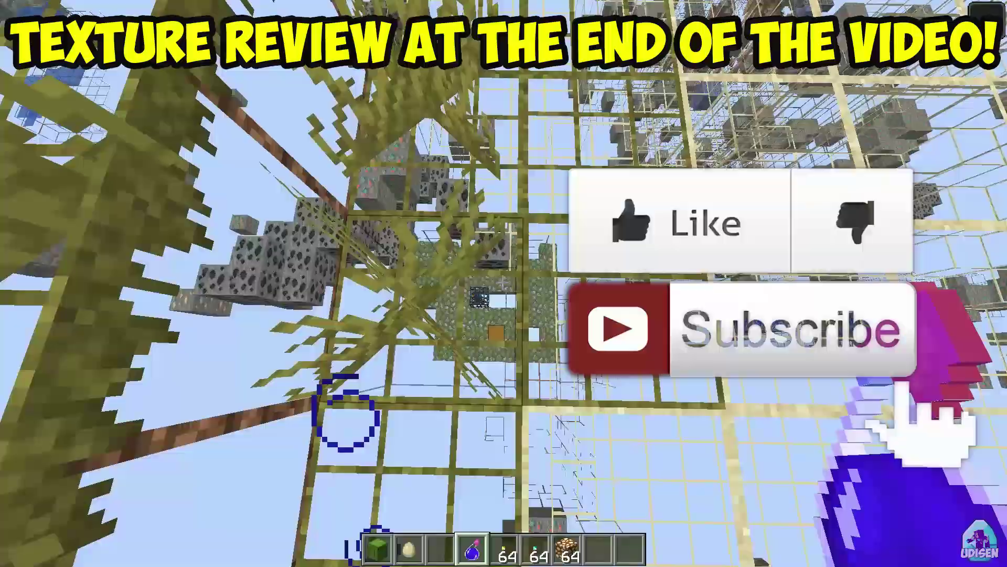
Break down into the mossy cobblestone dungeon and inspect its spawner and chest through the X-ray textures
left_click(503, 282)
left_click(503, 282)
left_click(503, 282)
left_click(503, 282)
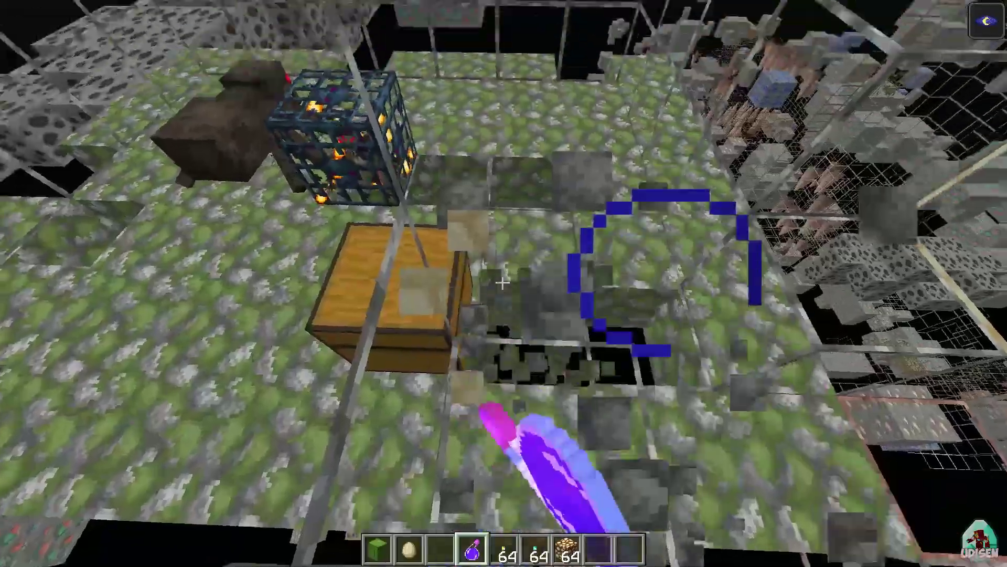
key("w")
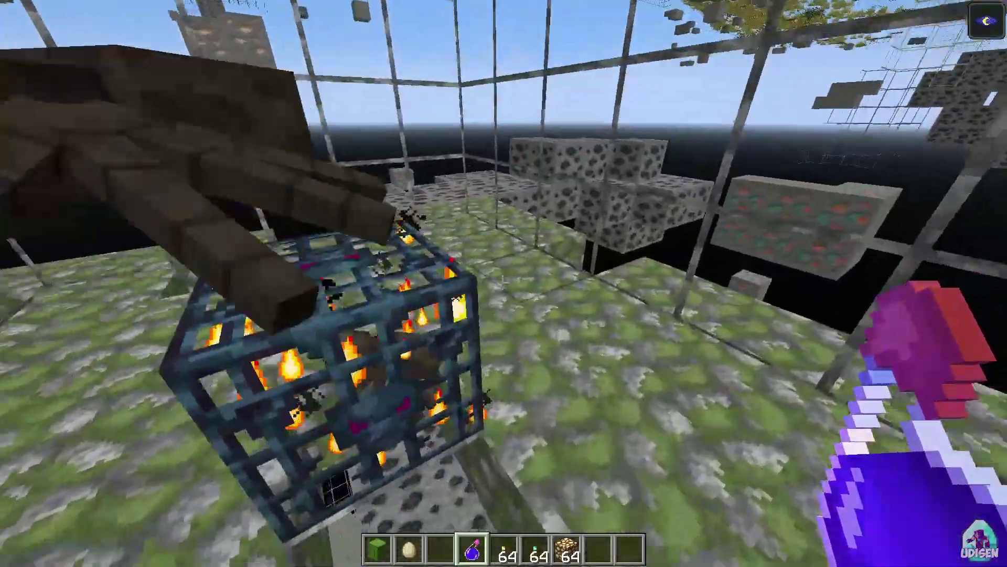
right_click(504, 283)
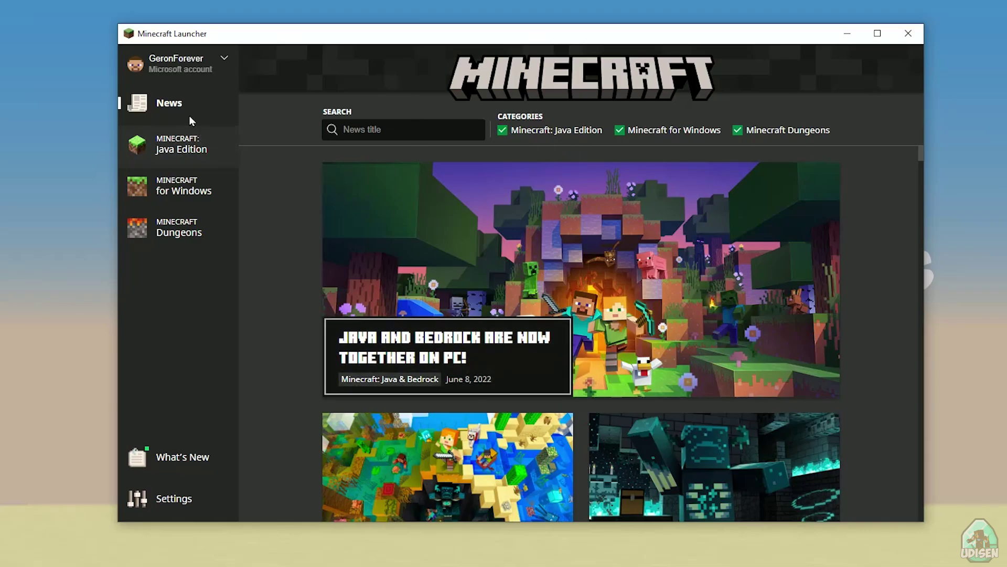
Display the list of Minecraft: Java Edition installations in the Minecraft Launcher
left_click(195, 148)
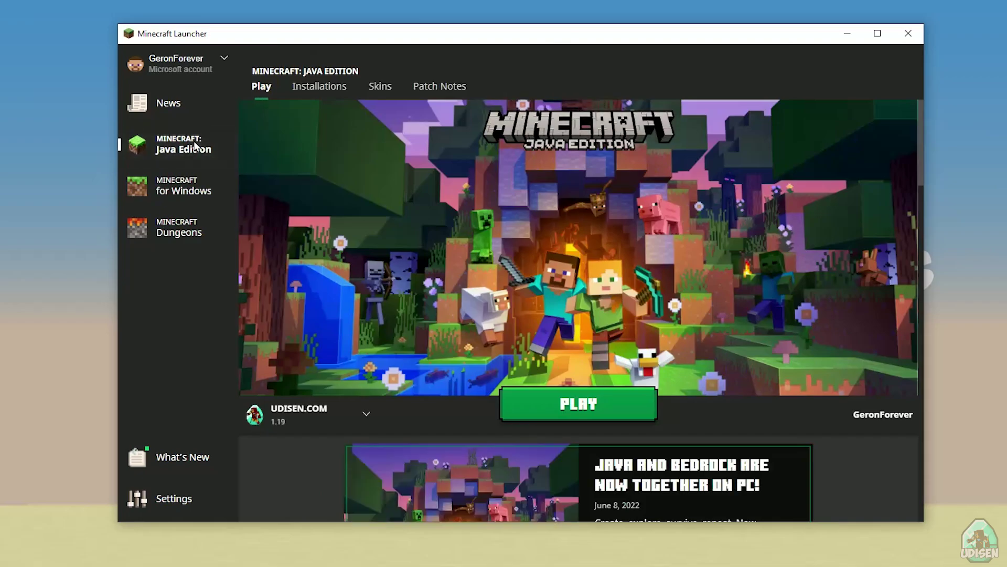
left_click(309, 89)
mouse_move(403, 229)
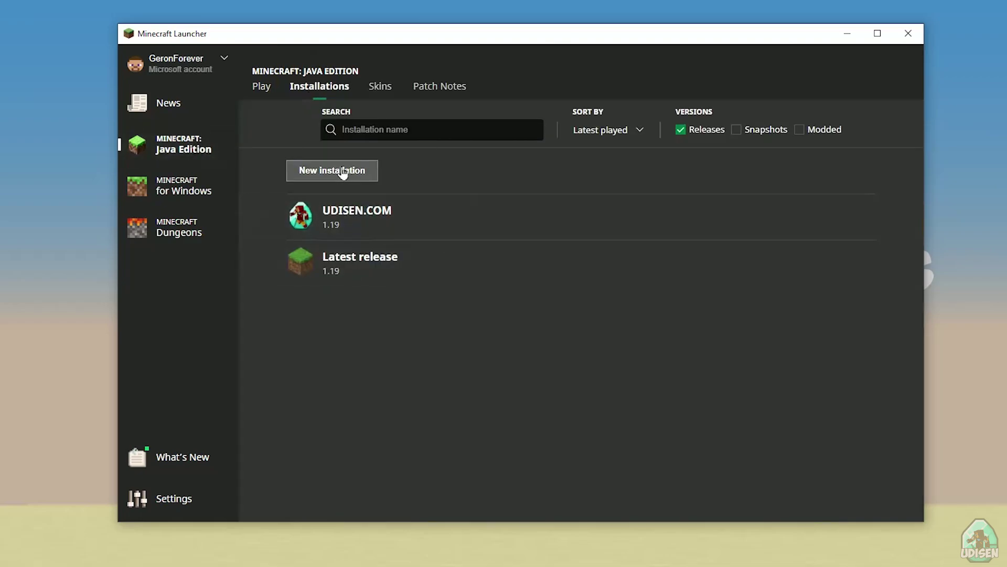
left_click(342, 173)
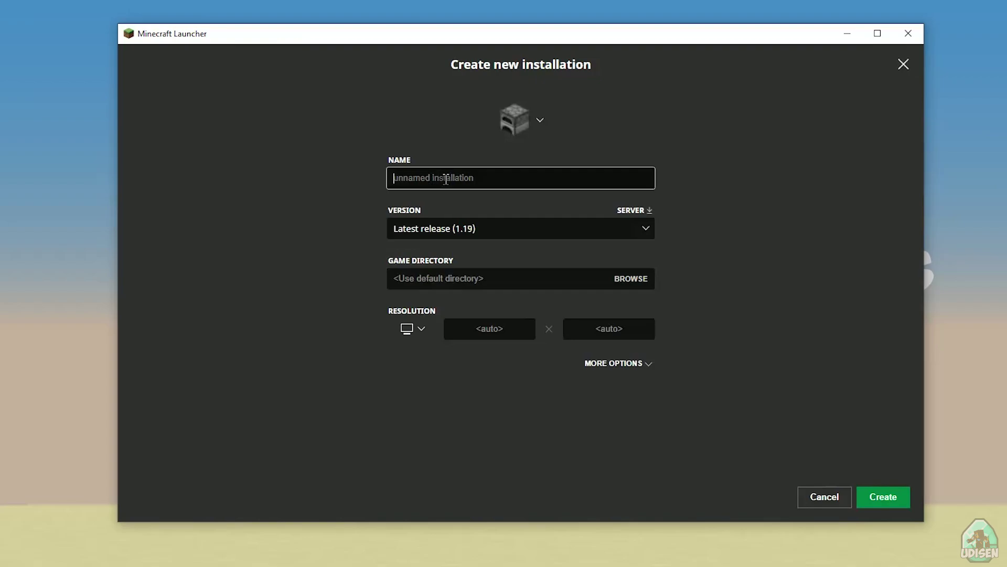
type("tgfhnjgjnhgmnhgjmhgjm")
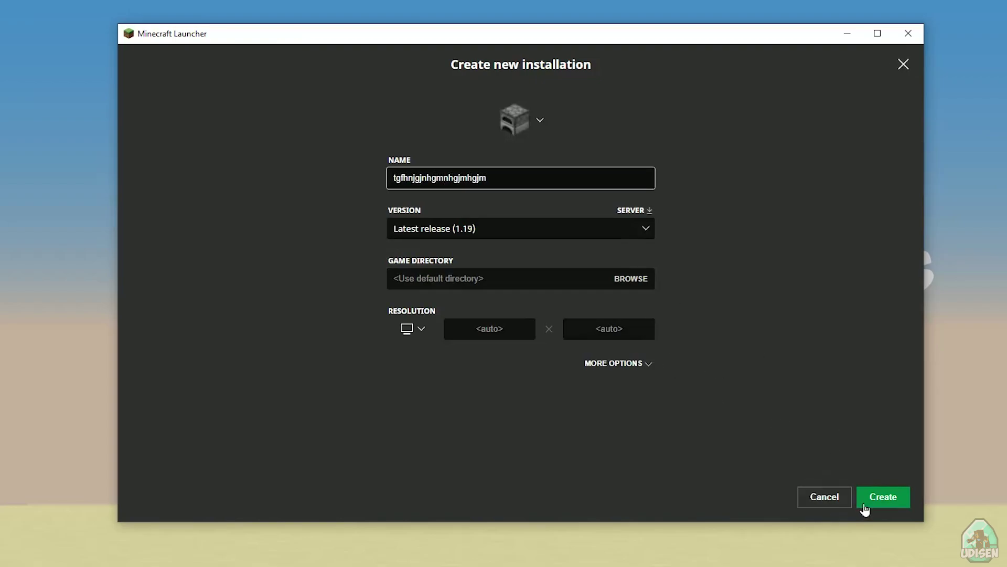
left_click(847, 501)
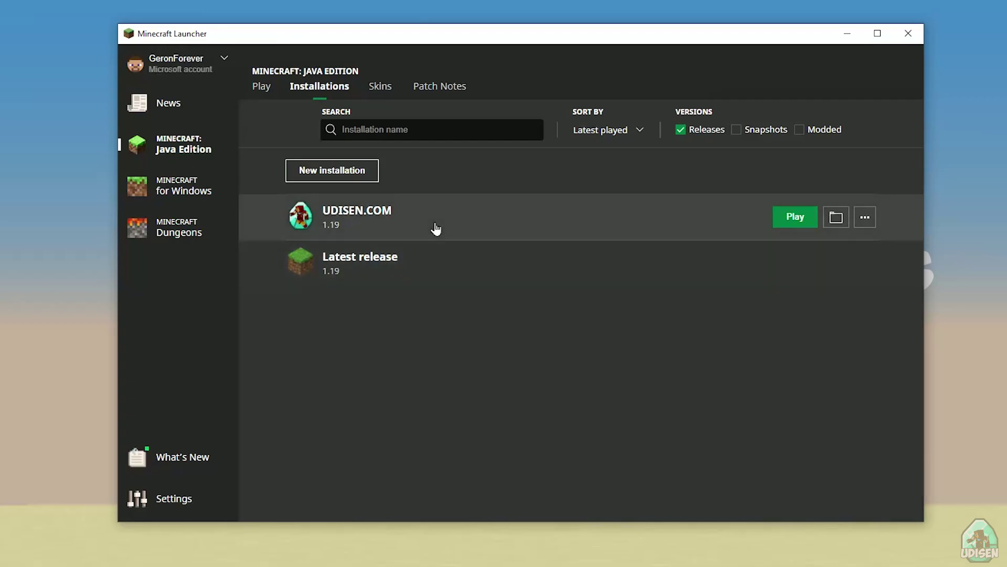
Edit the UDISEN.COM installation, choose release 1.19 as its version and save it
left_click(449, 230)
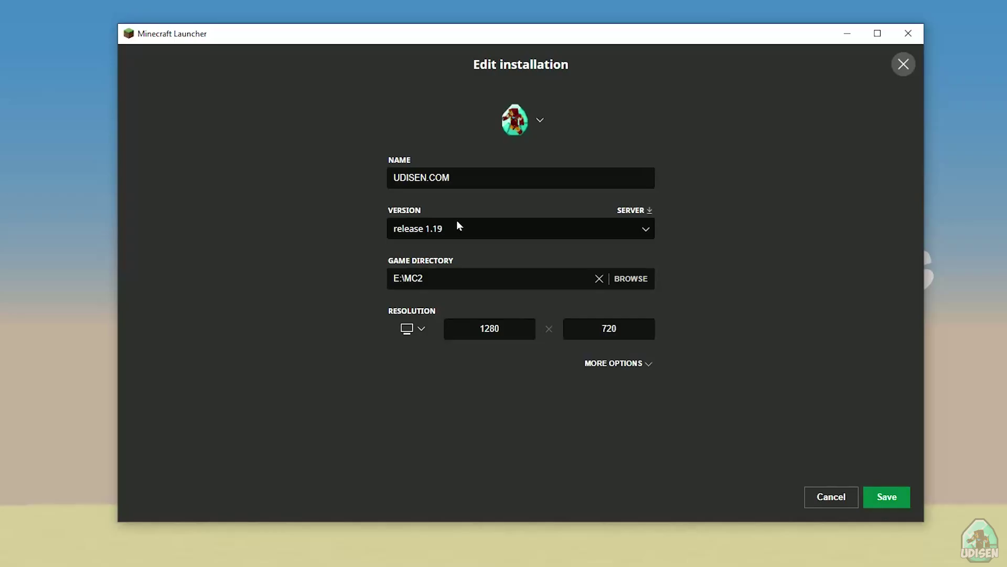
left_click(457, 222)
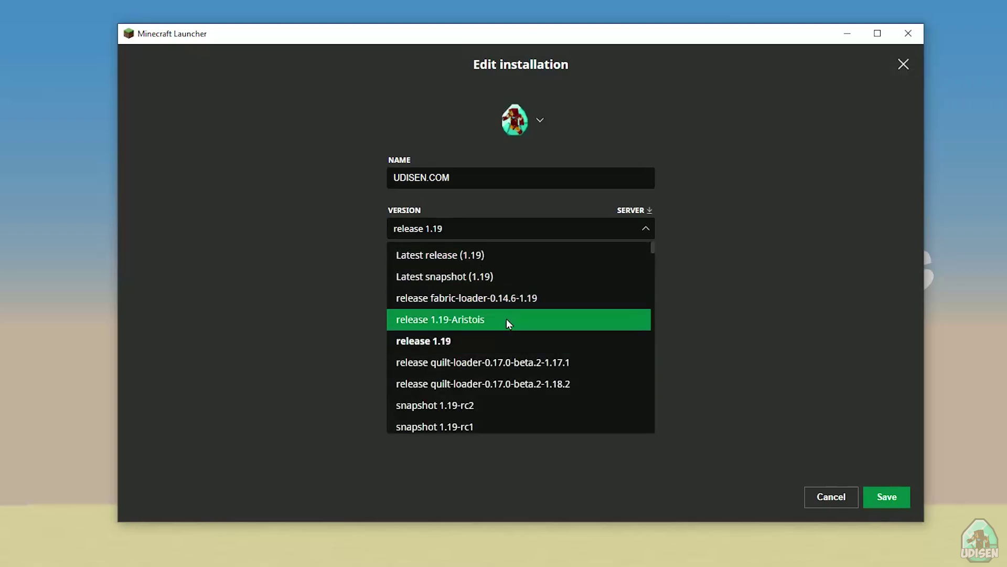
left_click(499, 338)
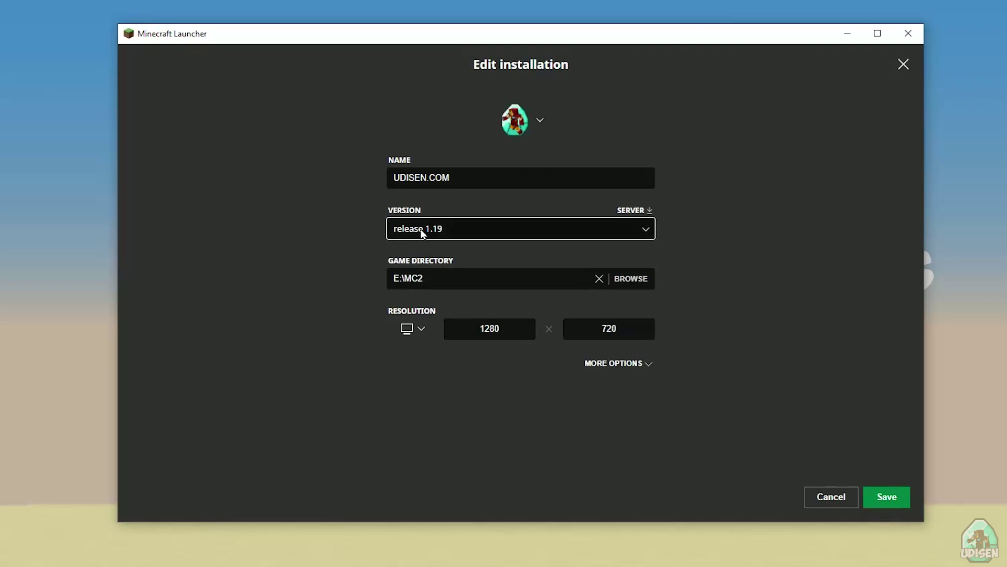
left_click(887, 501)
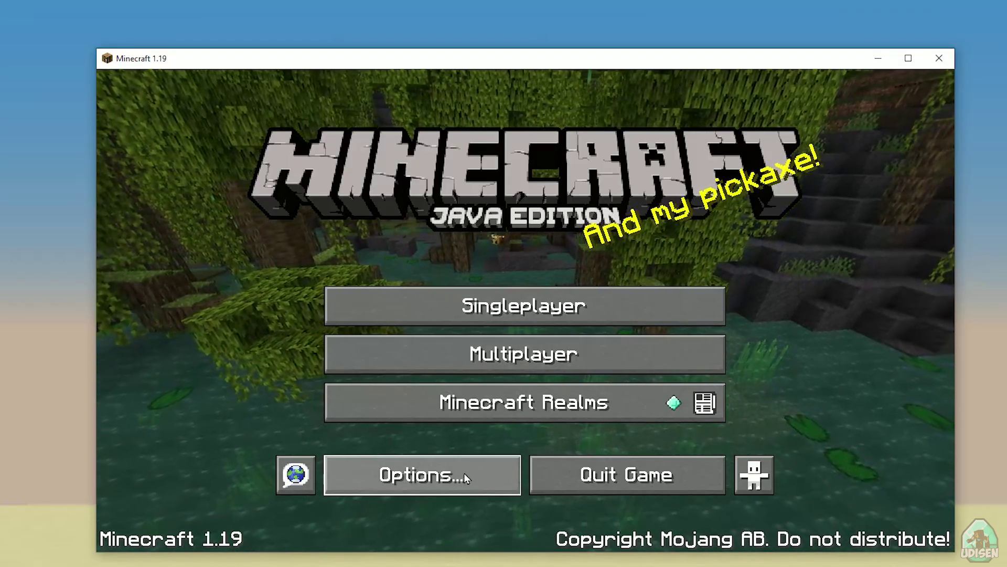
Open the resource pack selection from the options of the running Minecraft 1.19 game
left_click(464, 473)
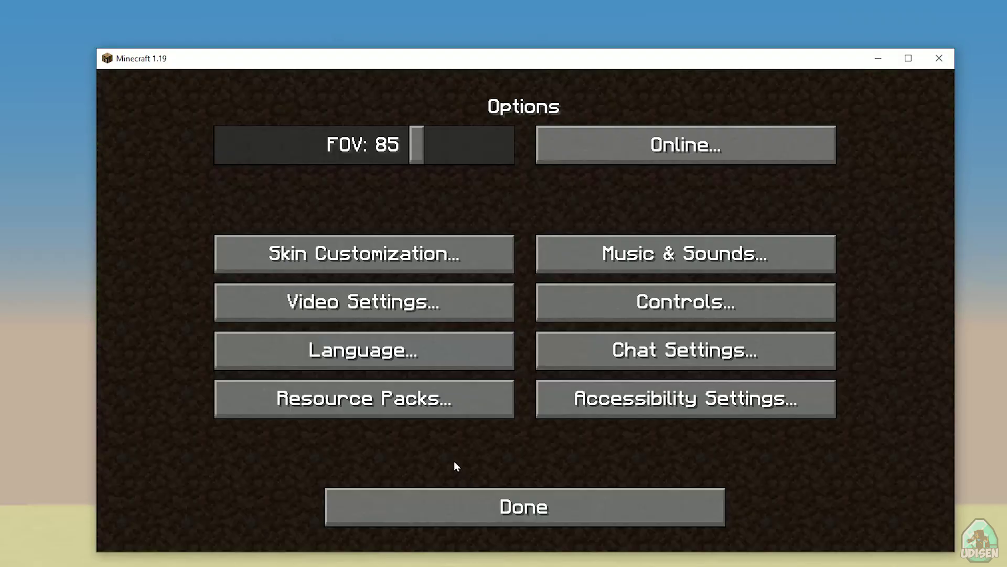
left_click(403, 400)
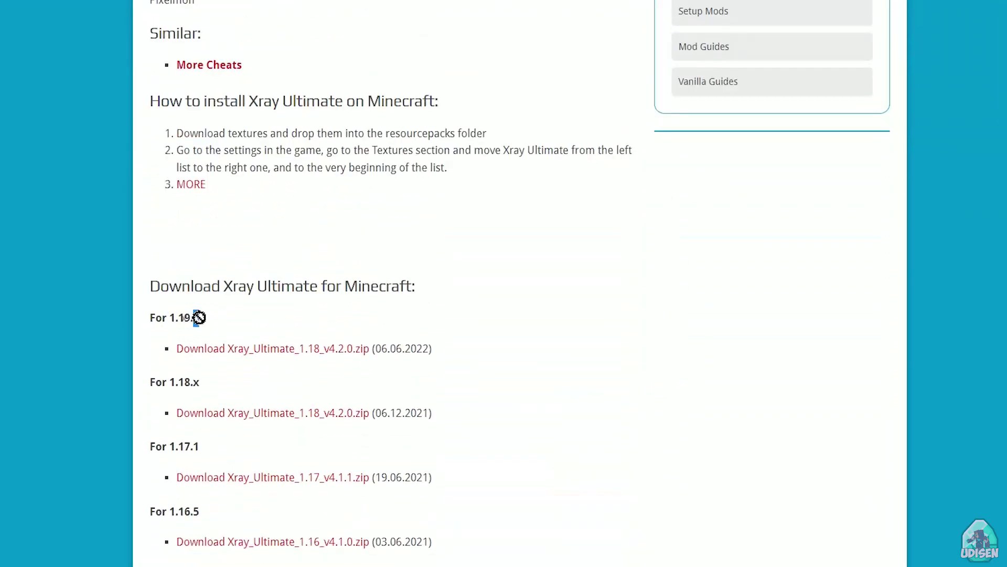
Switch to the Xray Ultimate web page and download Xray_Ultimate_1.18_v4.2.0.zip from the 1.19.x section
left_click(151, 376)
scroll(171, 305, "down", 3)
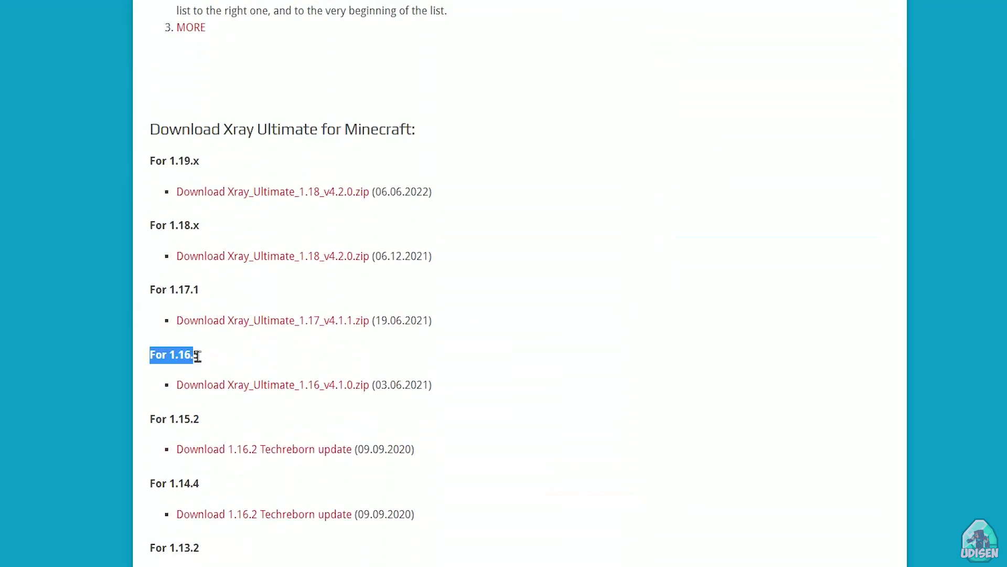
left_click(288, 192)
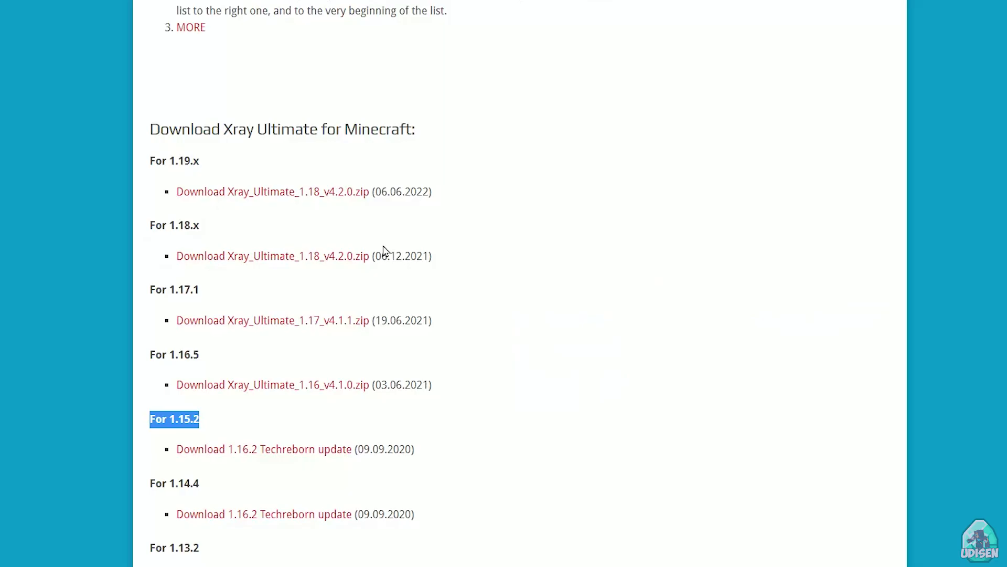
Read the Xray Ultimate description and its list of supported mods
scroll(357, 235, "up", 10)
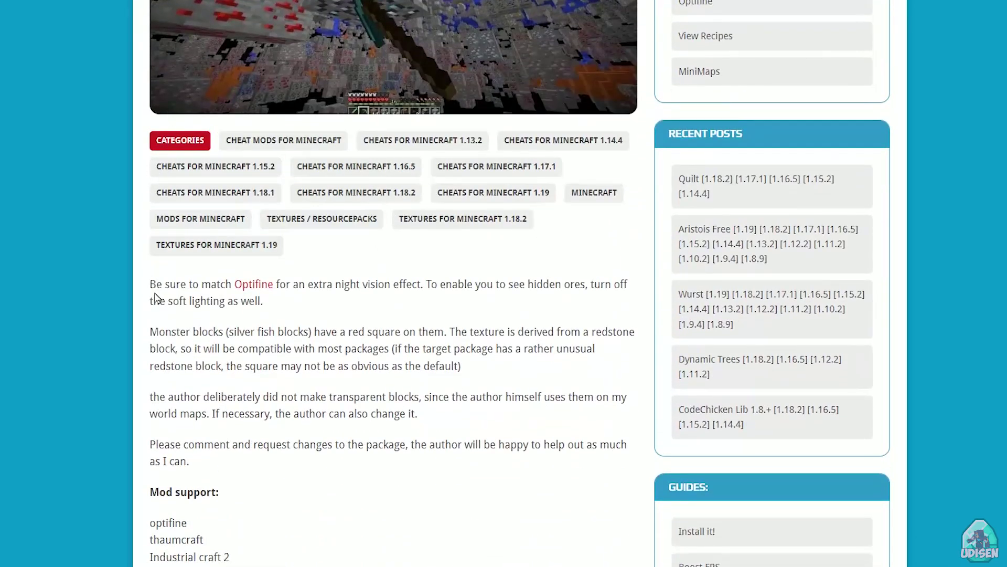
left_click_drag(151, 286, 230, 412)
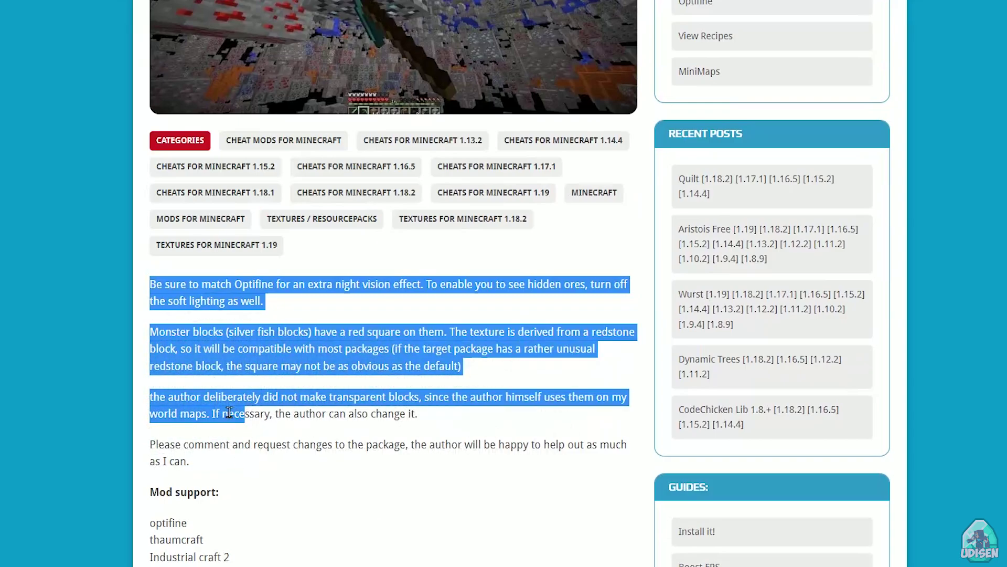
scroll(209, 315, "down", 6)
left_click_drag(151, 179, 236, 182)
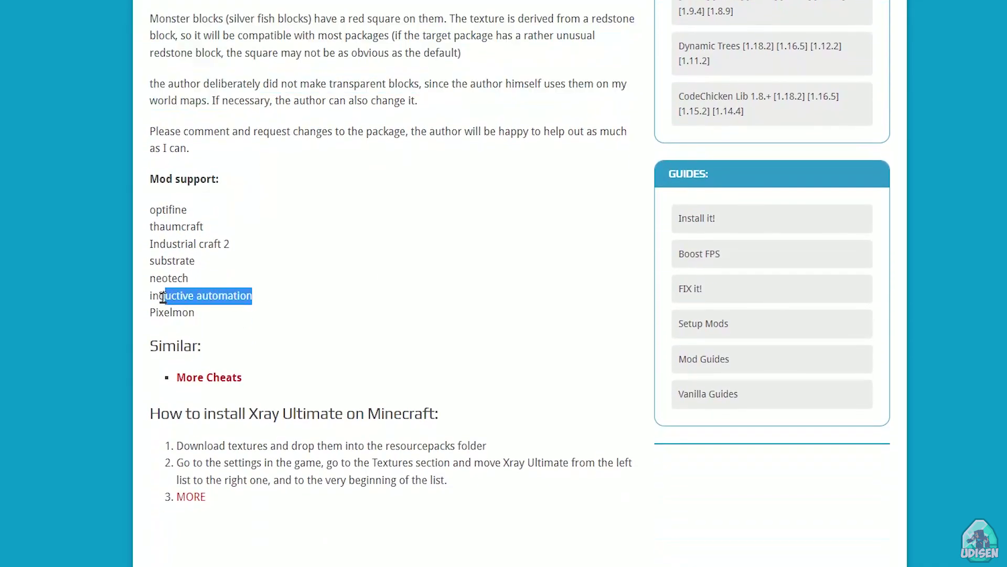
double_click(165, 314)
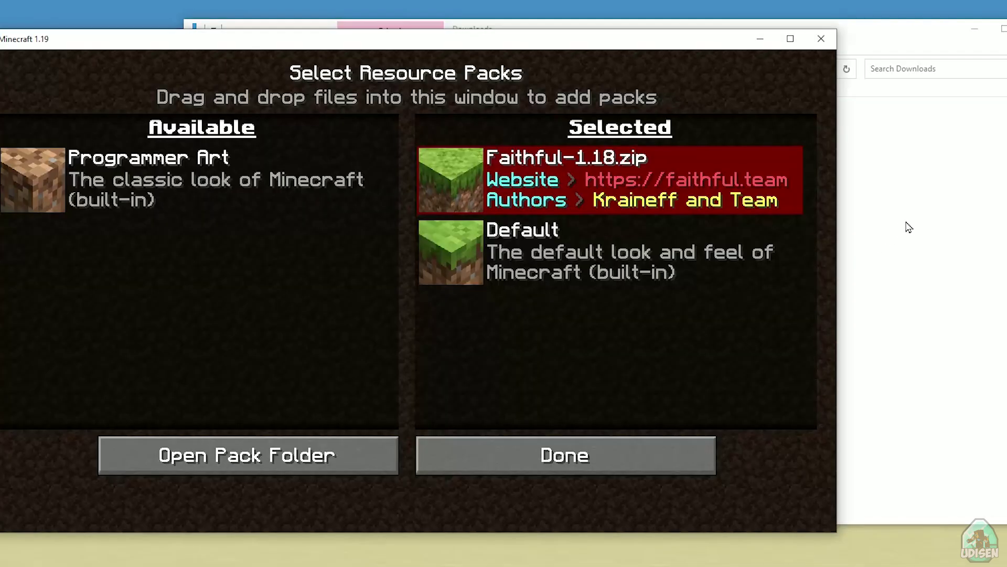
Add Xray_Ultimate_1.18_v4.2.0.zip from the Downloads folder to Minecraft's resource packs and confirm the import
left_click(908, 224)
left_click_drag(366, 46, 732, 53)
left_click(649, 142)
left_click_drag(650, 143, 286, 216)
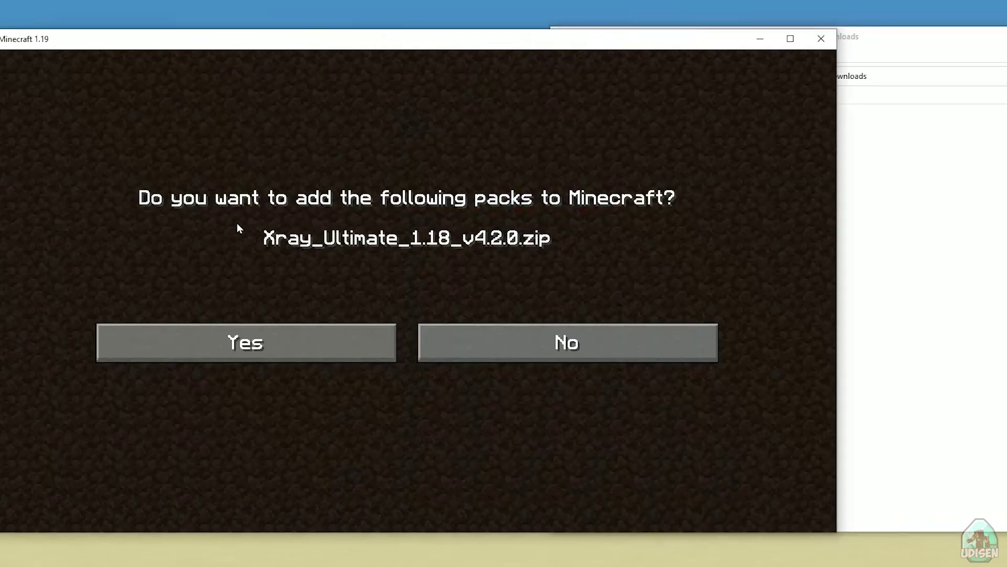
left_click(325, 347)
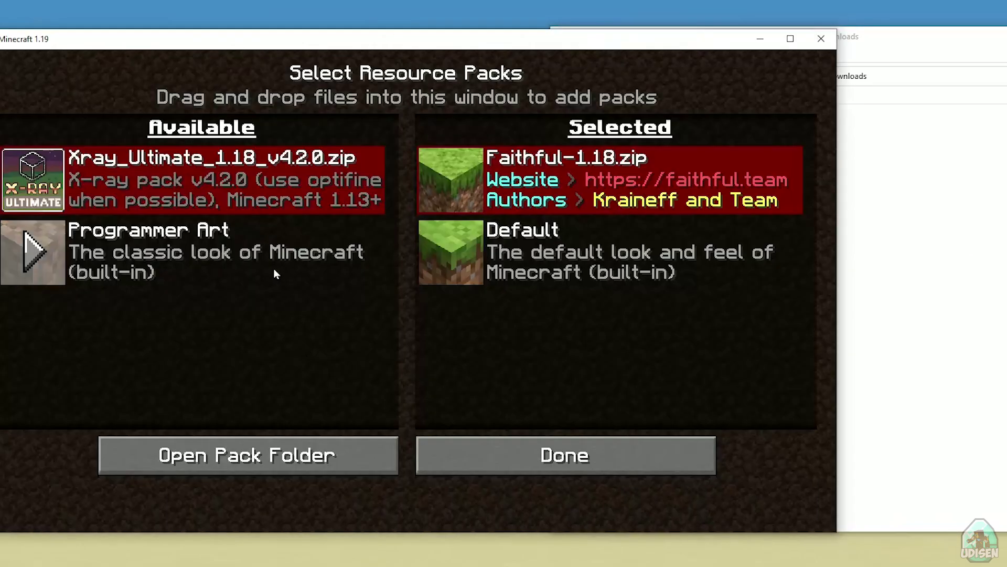
Activate the Xray Ultimate pack despite its version incompatibility and minimise the Downloads window
left_click(32, 174)
left_click(234, 331)
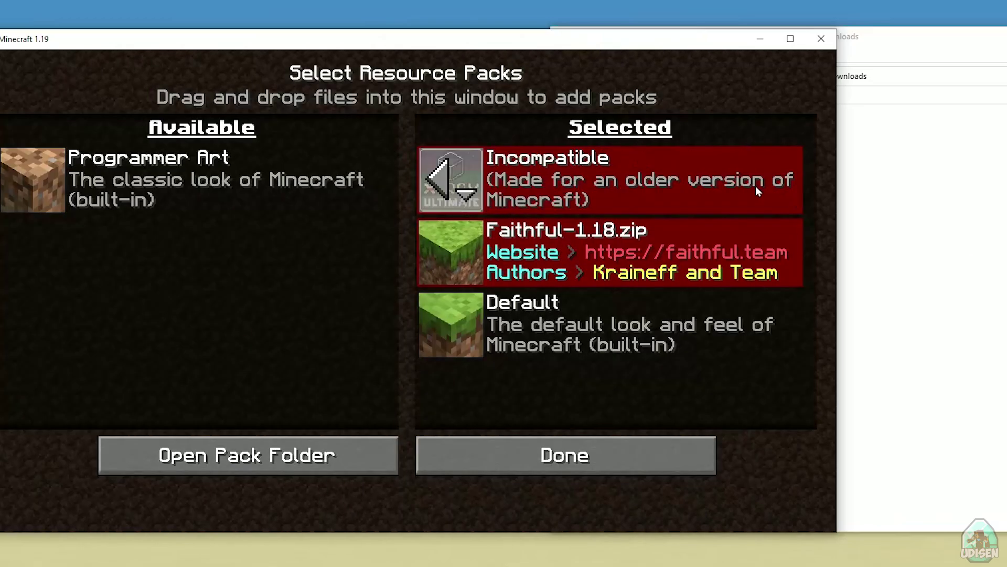
left_click_drag(997, 37, 845, 78)
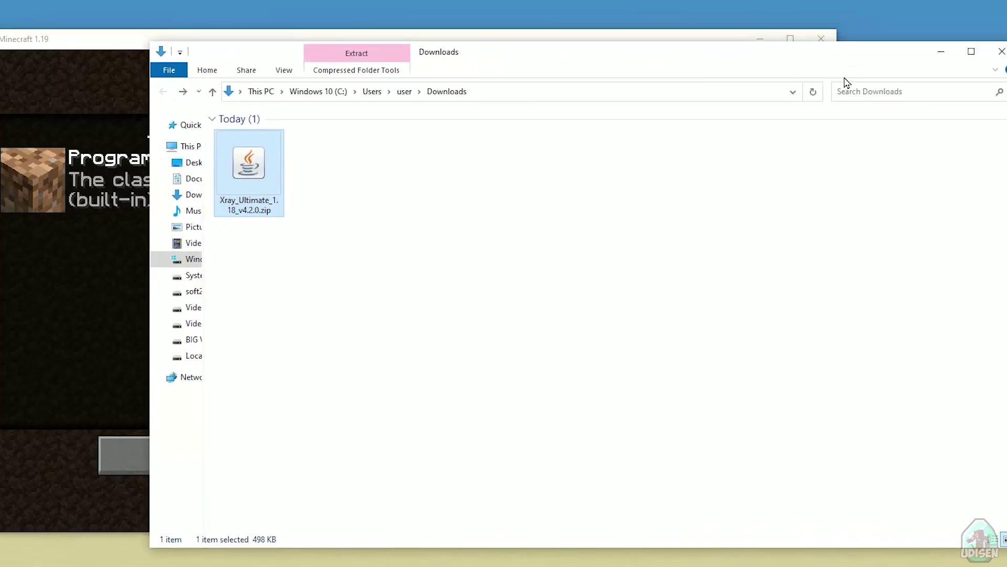
left_click(940, 54)
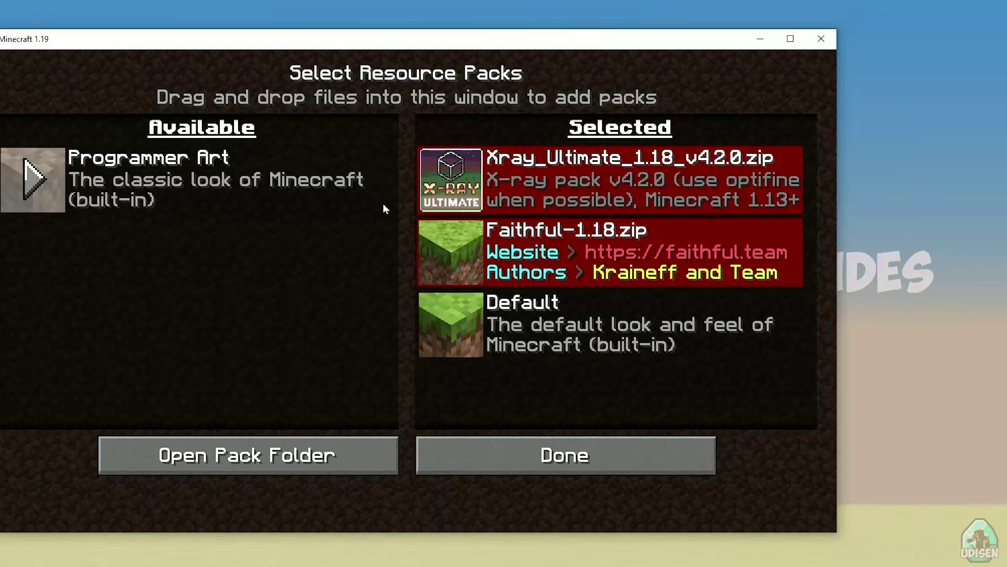
Check the order of the selected packs, keep Xray Ultimate above Faithful-1.18.zip, and apply the selection
left_click(463, 238)
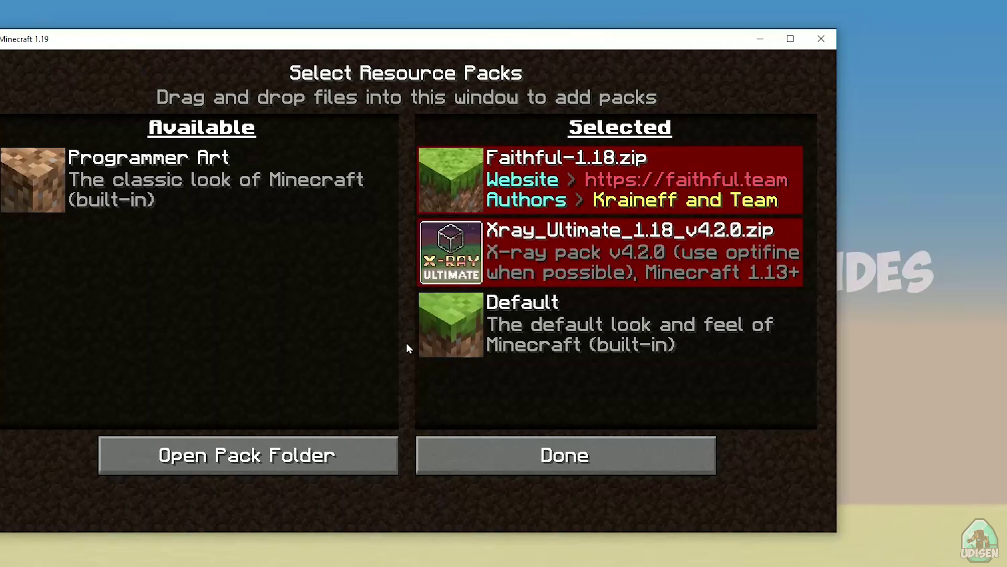
left_click(473, 197)
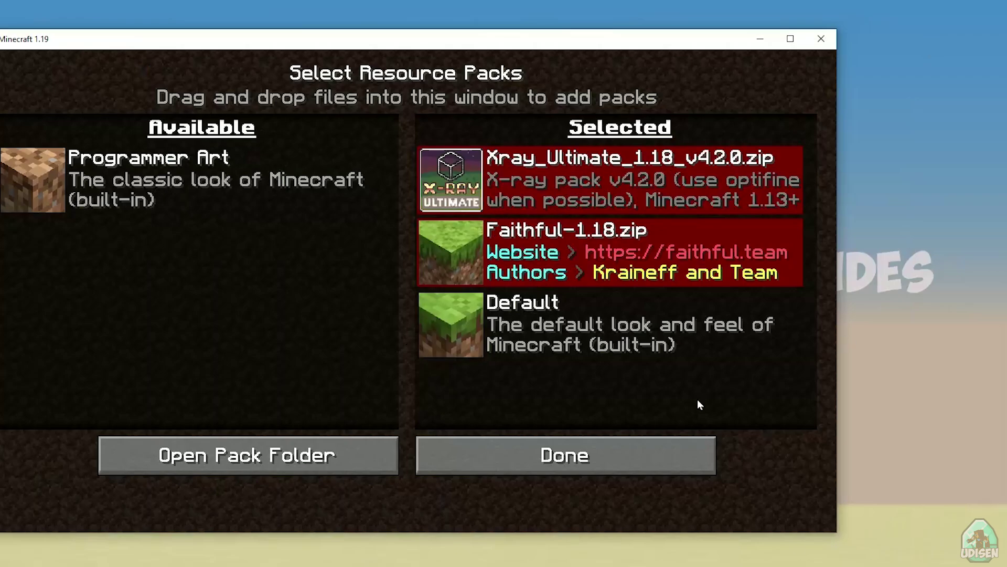
left_click(583, 465)
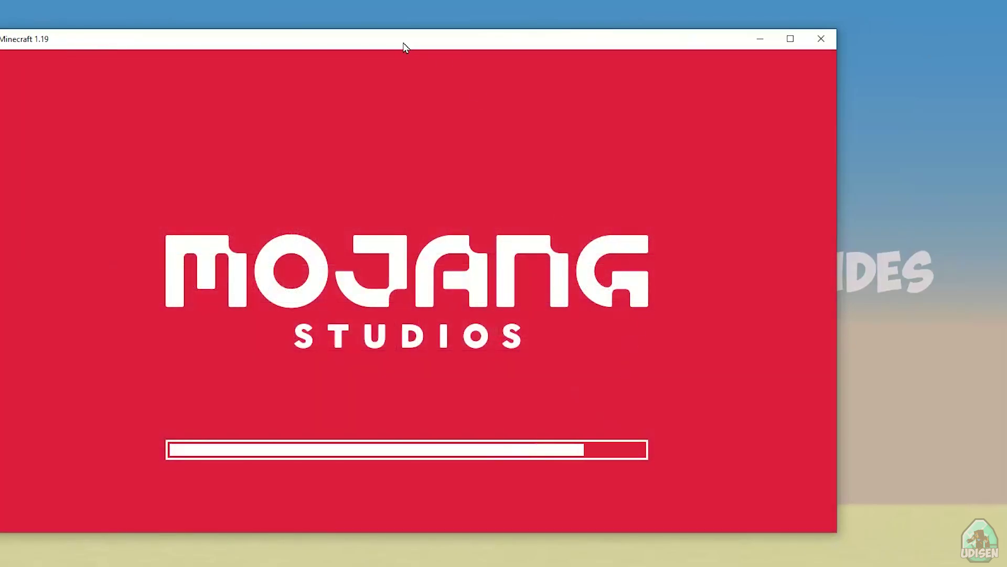
left_click_drag(405, 47, 450, 39)
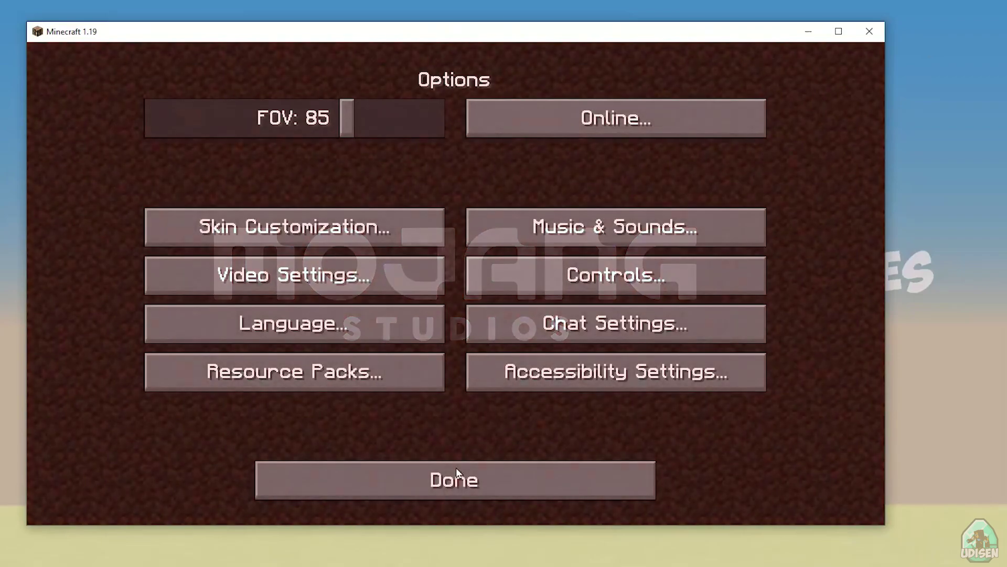
Leave the options and load the singleplayer save called New World
left_click(457, 473)
left_click(451, 292)
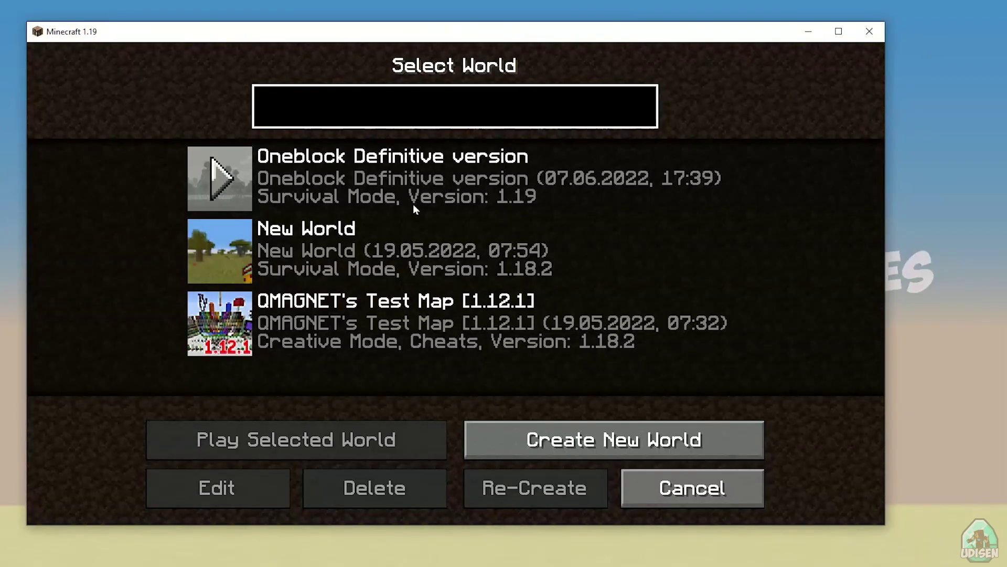
double_click(405, 249)
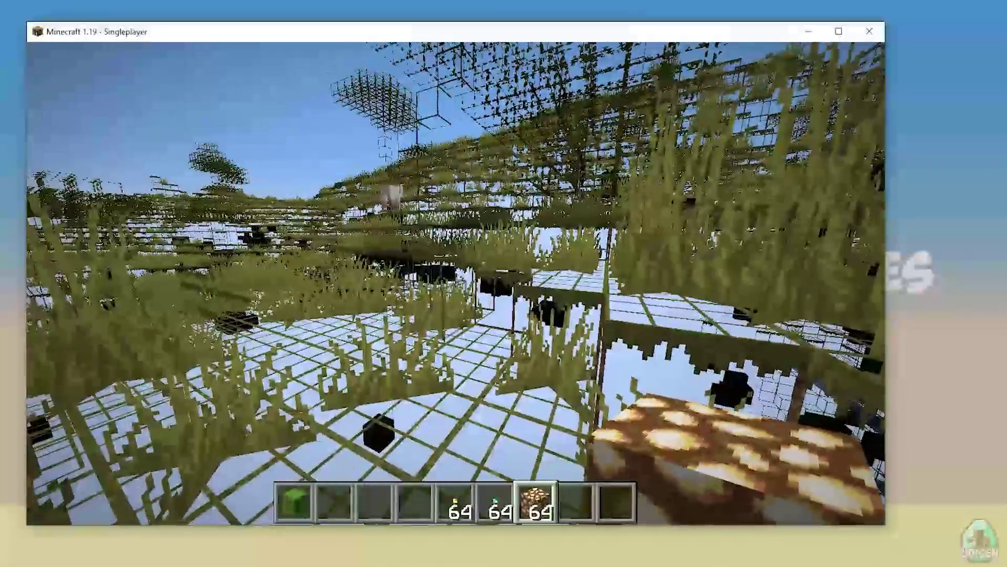
Find the Splash Potion of Night Vision in the creative inventory, put it in the fourth hotbar slot and hold it
key("e")
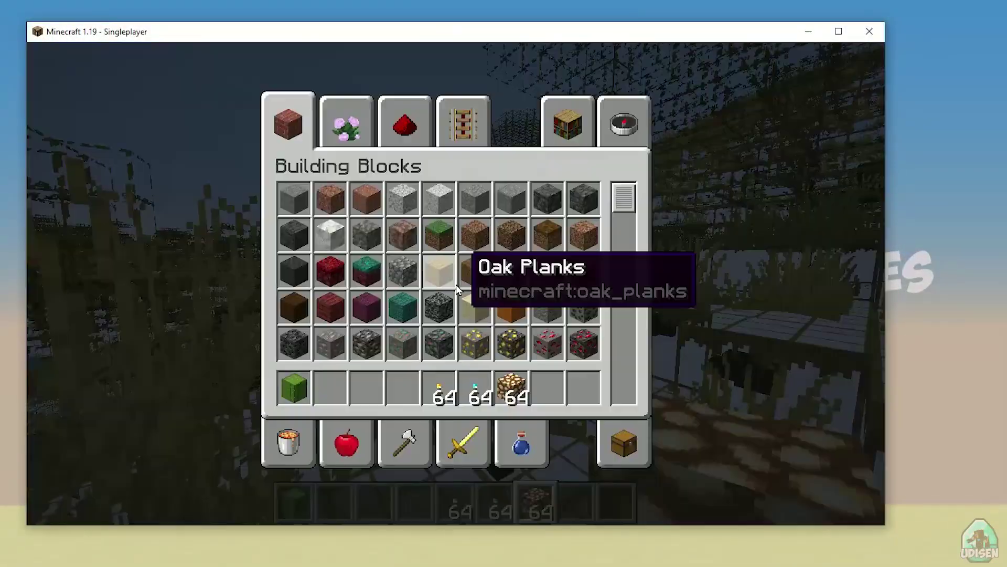
left_click(569, 125)
left_click(620, 128)
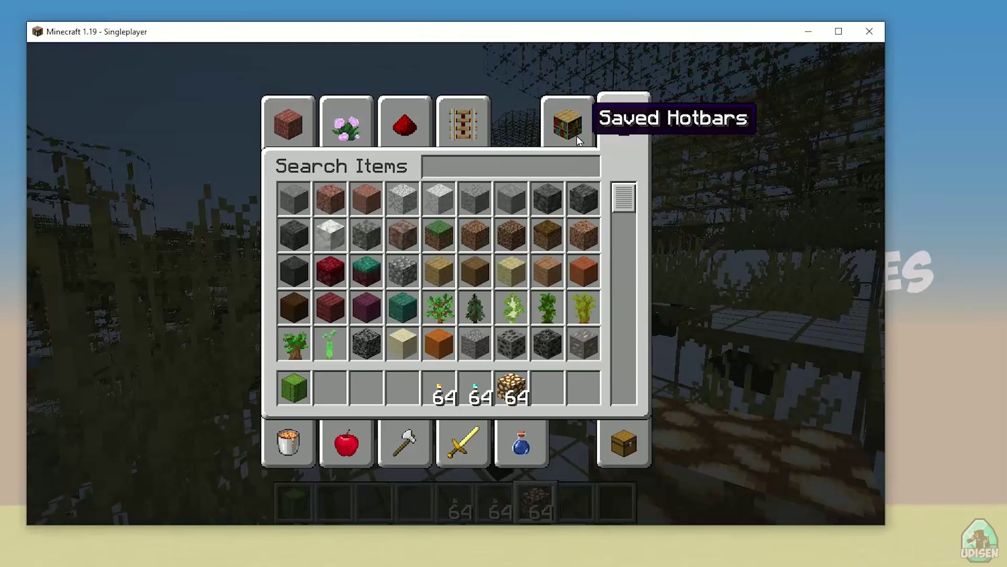
type("nig")
left_click(404, 213)
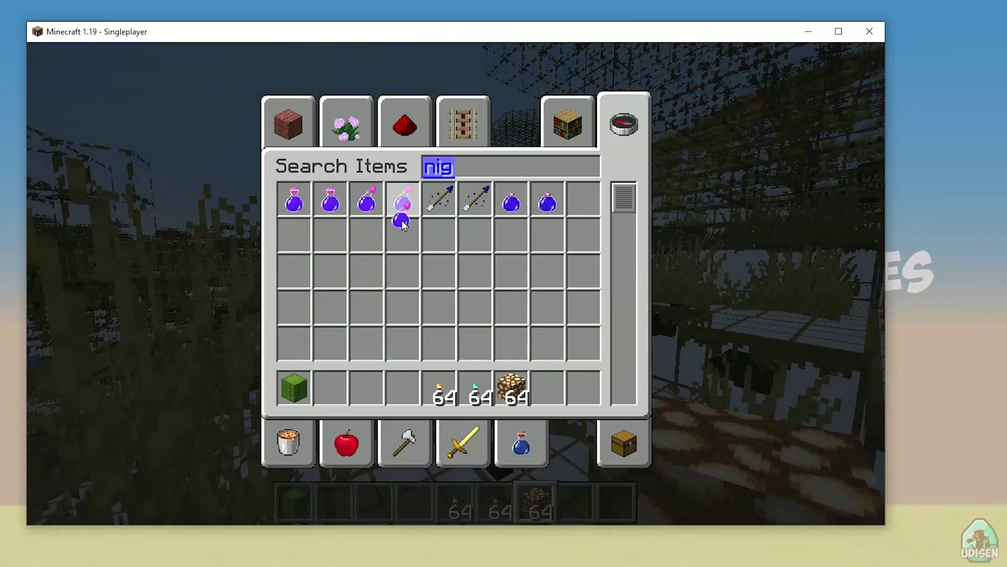
key("Escape")
scroll(456, 283, "down", 6)
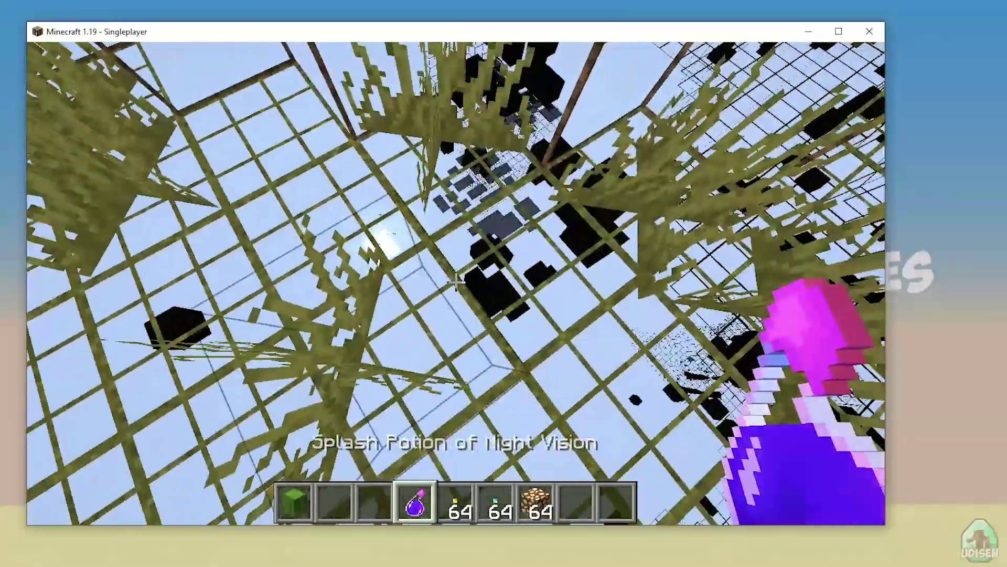
Throw the Splash Potion of Night Vision at the ground and dig straight down through the dirt into the stone
right_click(456, 282)
right_click(455, 282)
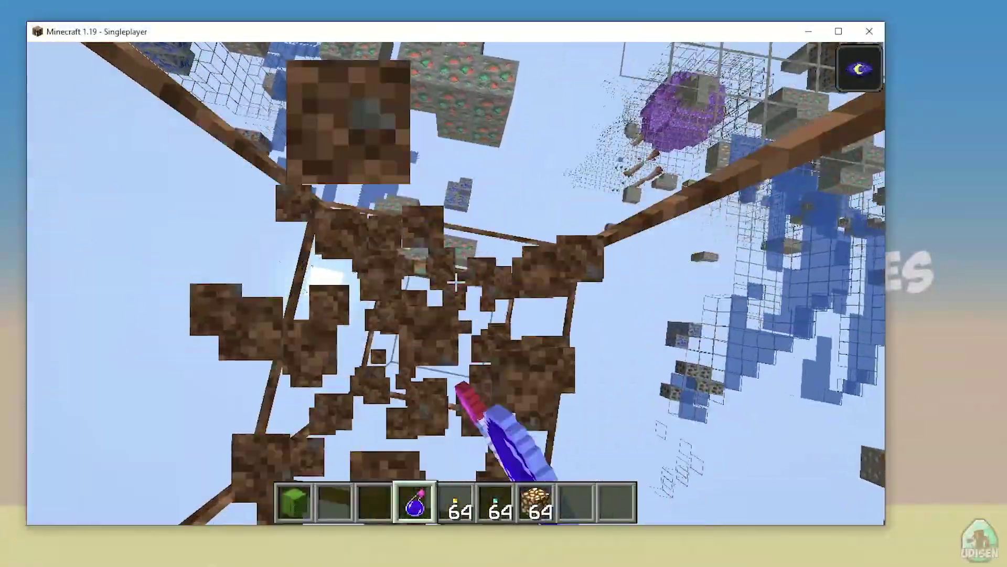
right_click(455, 283)
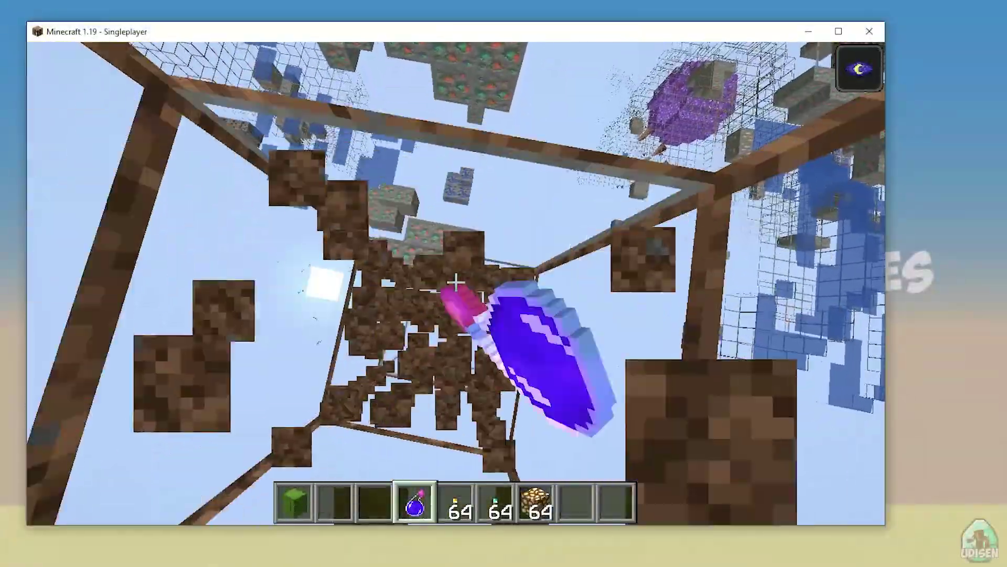
right_click(456, 282)
left_click(455, 282)
left_click(456, 282)
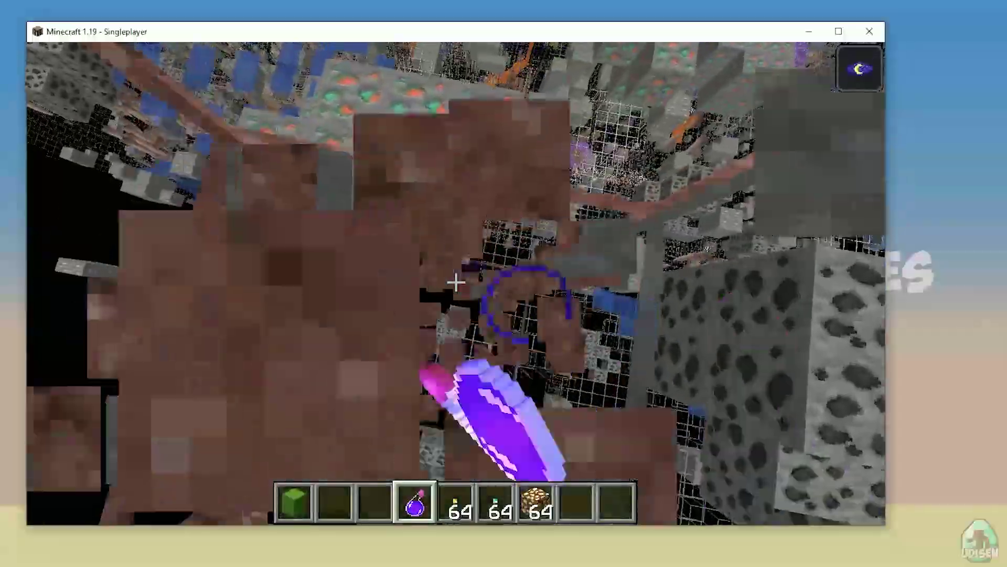
left_click(455, 283)
left_click(456, 283)
right_click(456, 282)
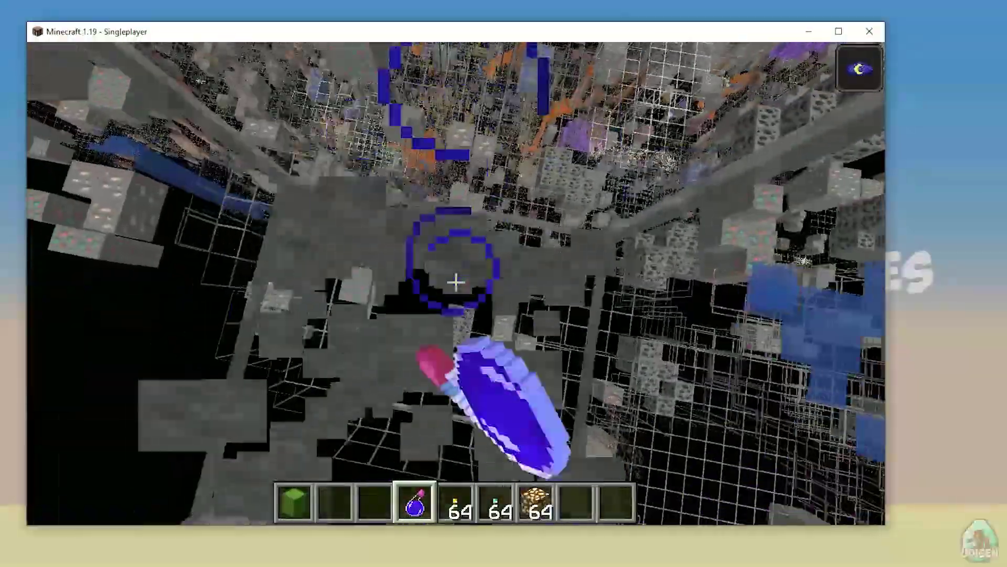
Continue the shaft down through granite and stone towards the purple amethyst geode, throwing more night vision potions
right_click(456, 282)
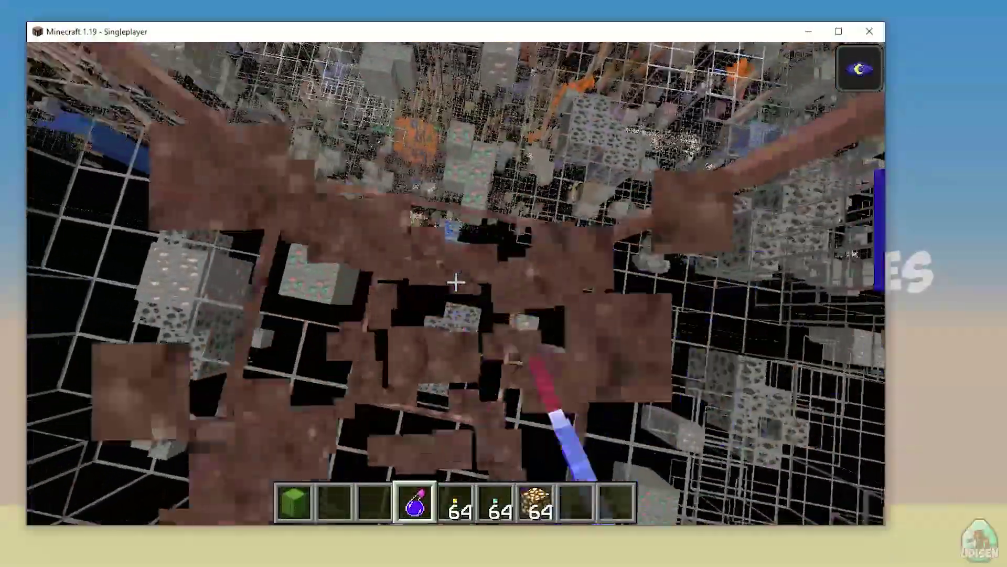
right_click(456, 282)
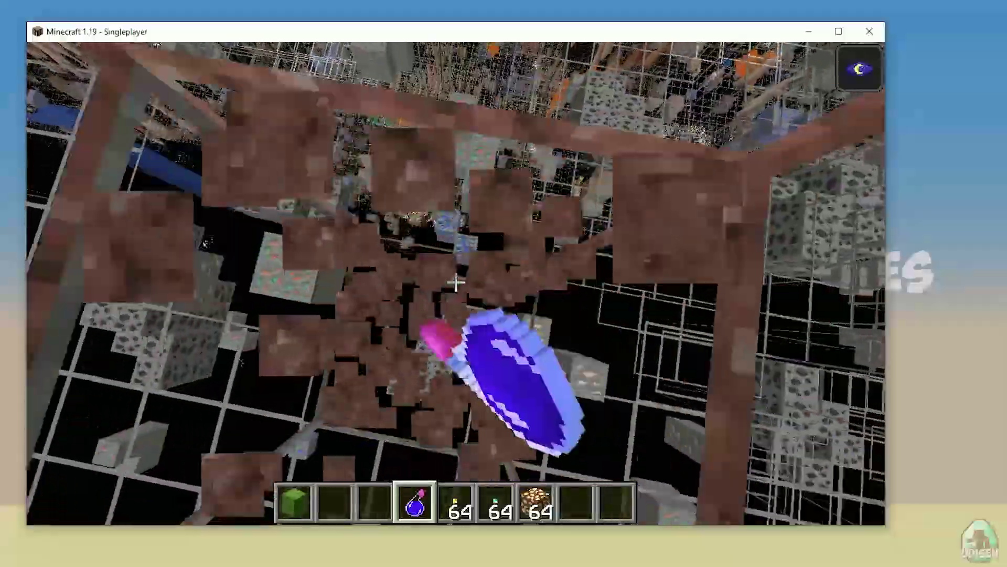
right_click(455, 282)
right_click(456, 283)
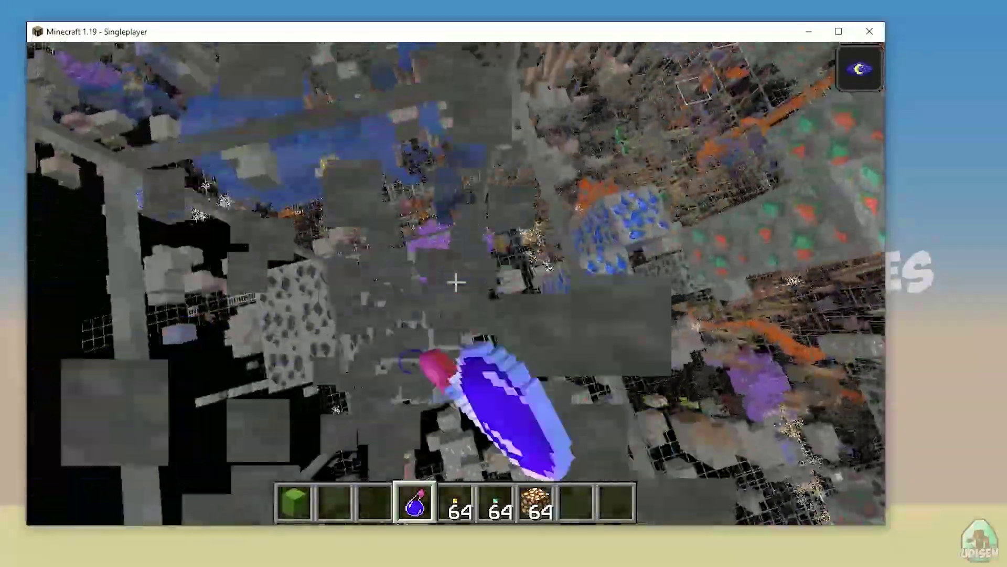
right_click(456, 282)
right_click(456, 283)
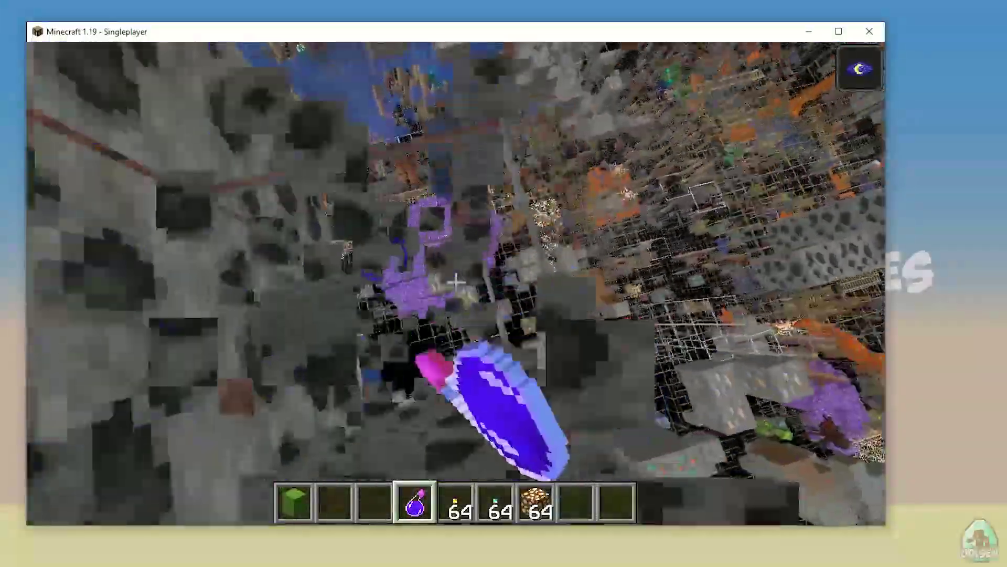
right_click(455, 282)
right_click(455, 282)
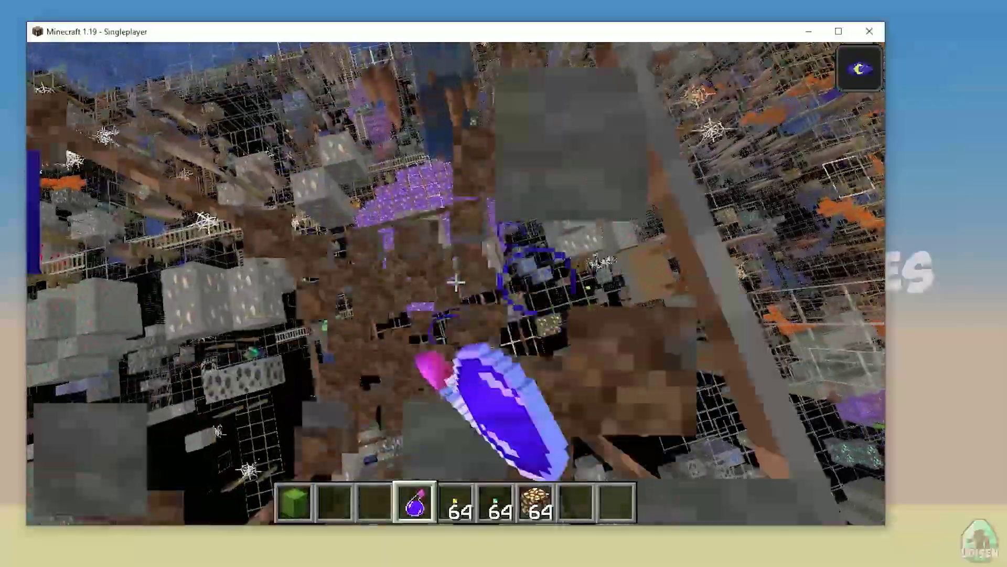
right_click(455, 283)
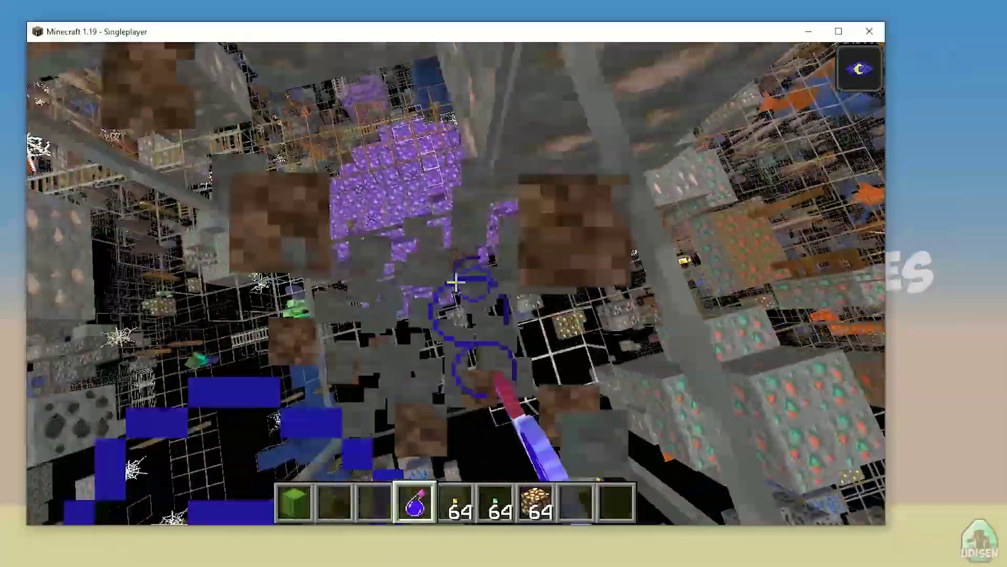
Dig past the amethyst geode into the deepslate layer and down to the deepslate iron ore
left_click(456, 282)
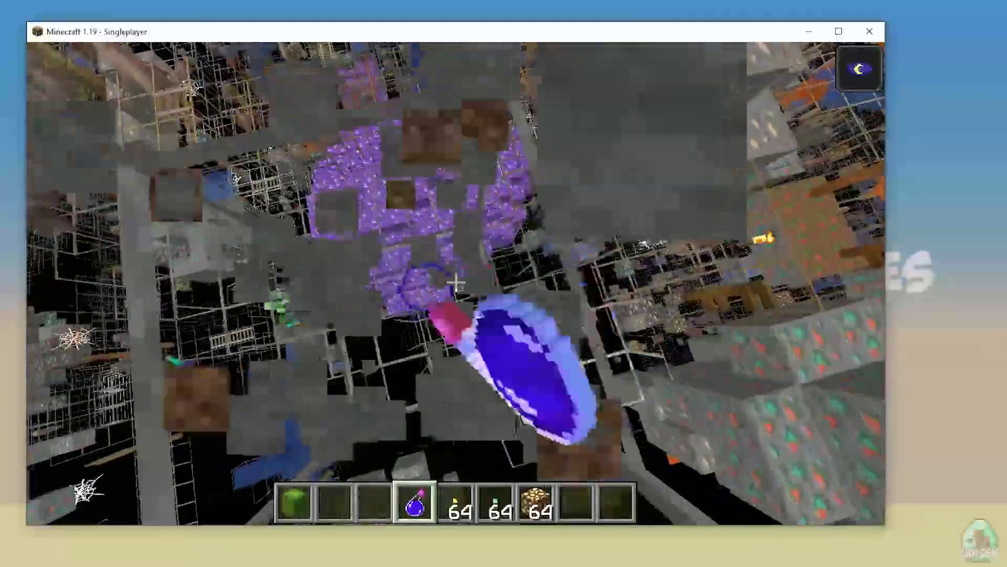
left_click(456, 282)
left_click(456, 281)
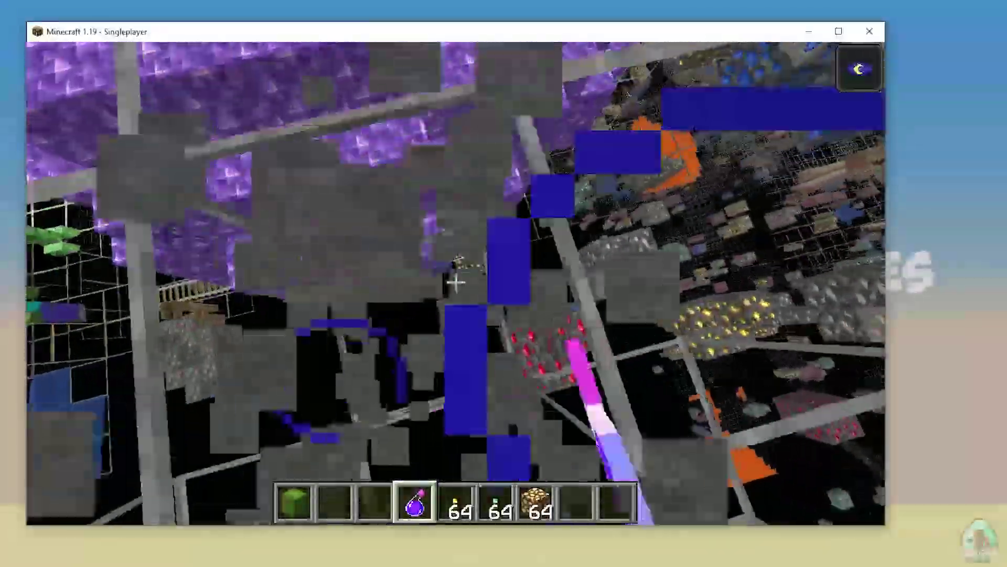
left_click(456, 282)
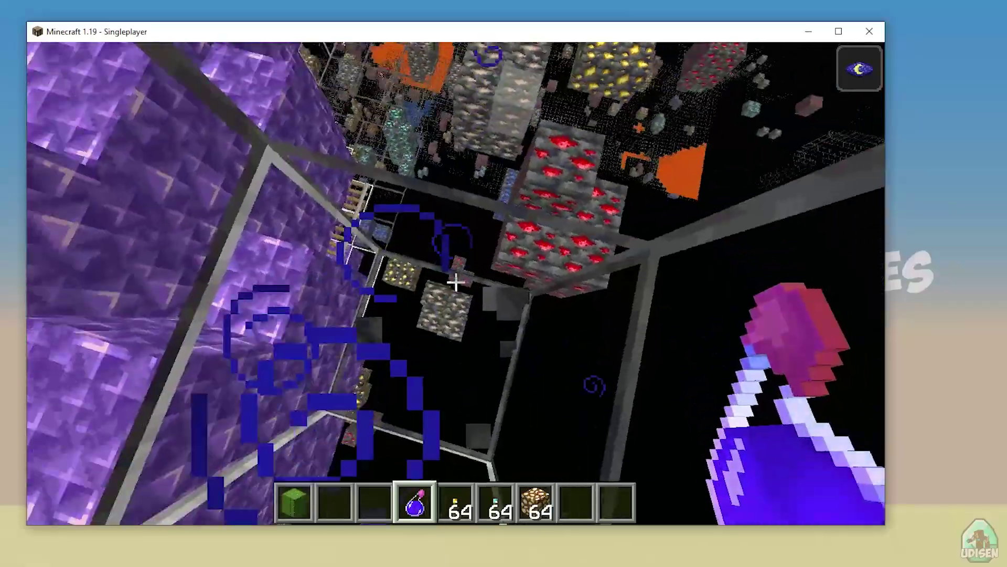
left_click(456, 282)
left_click(456, 282)
right_click(455, 282)
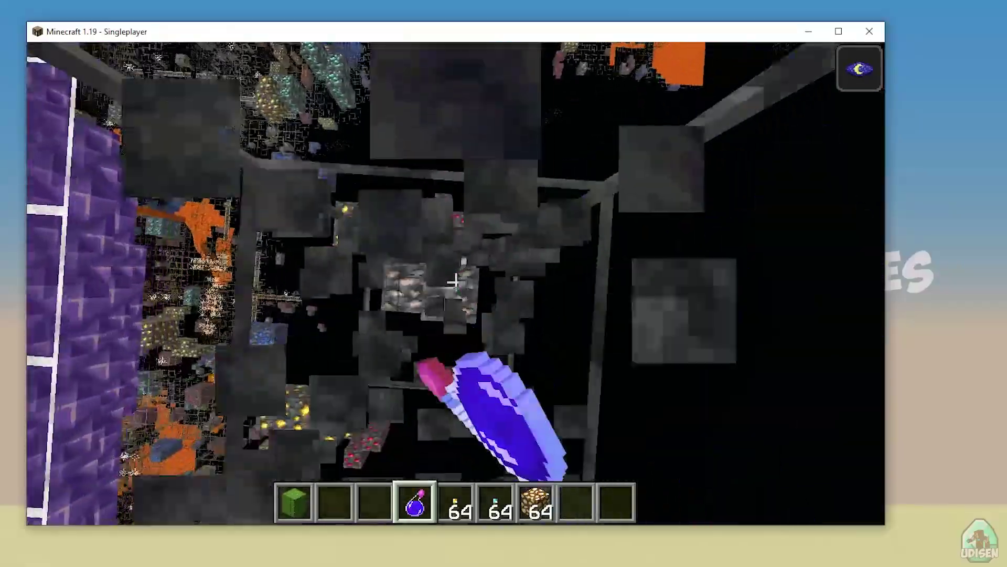
right_click(456, 282)
left_click(456, 282)
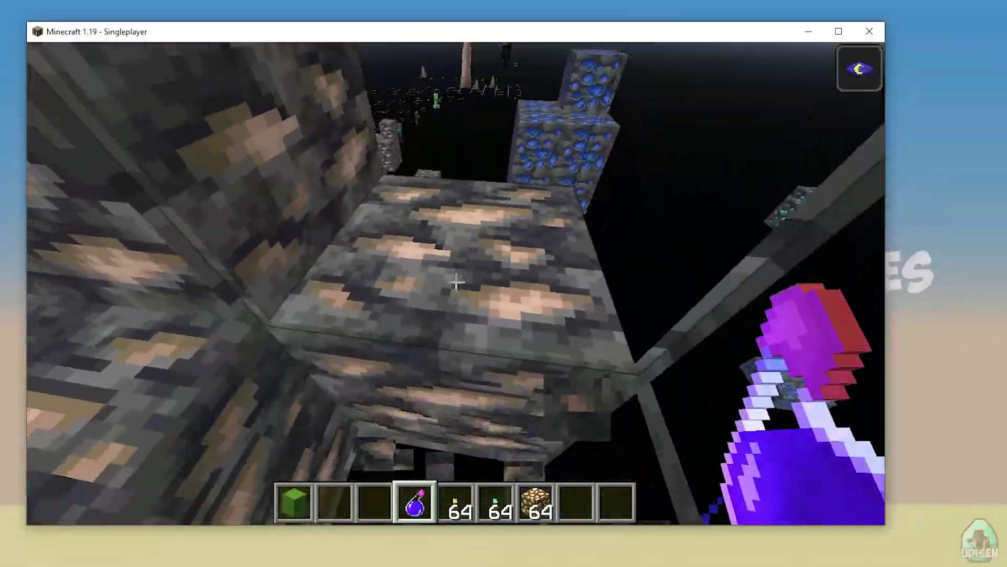
Pick the deepslate iron ore block into the hotbar and check its name in the inventory
middle_click(456, 282)
key("e")
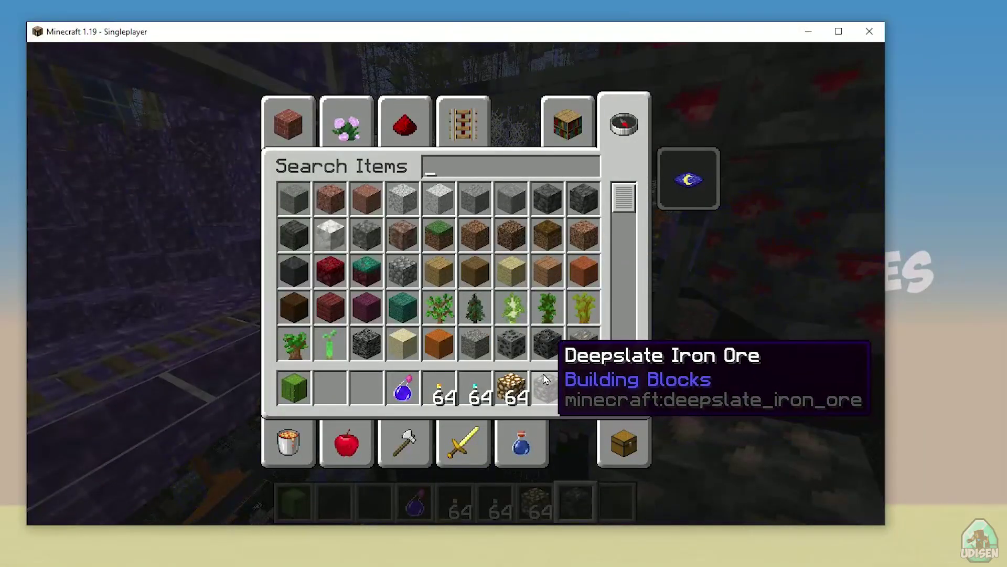
key("e")
Fly back up through the exposed ores to above the surface and look over the see-through terrain
key("space")
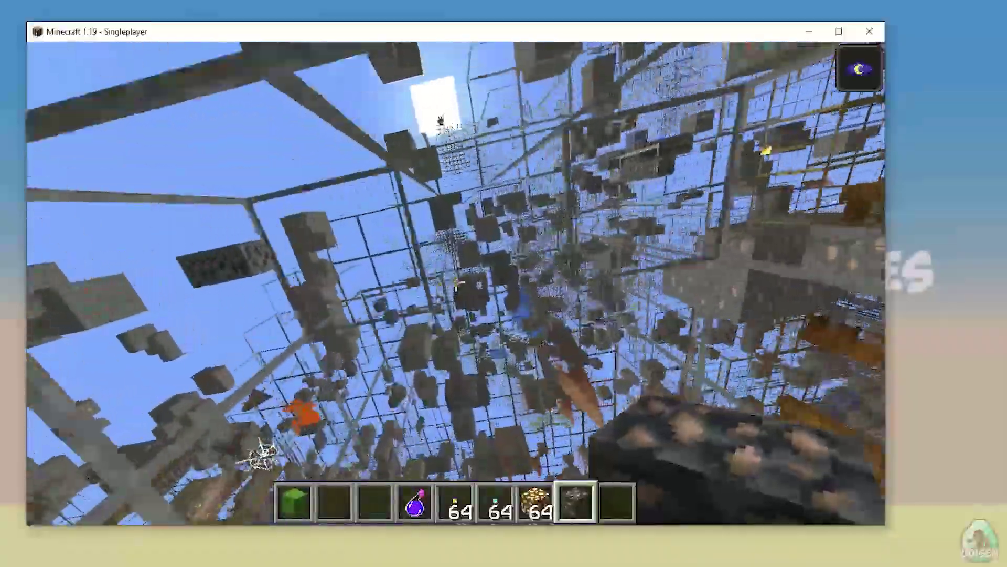
key("space")
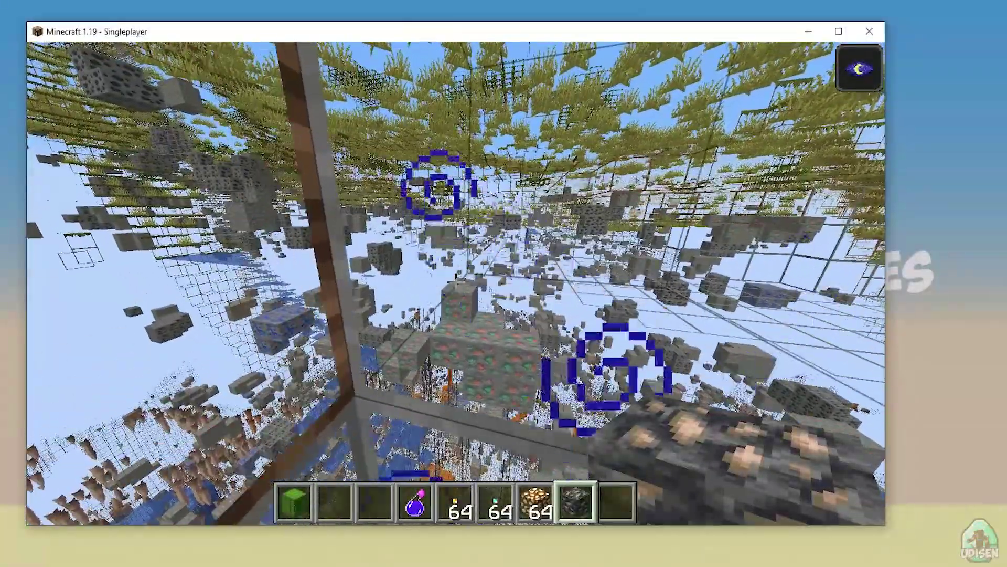
key("space")
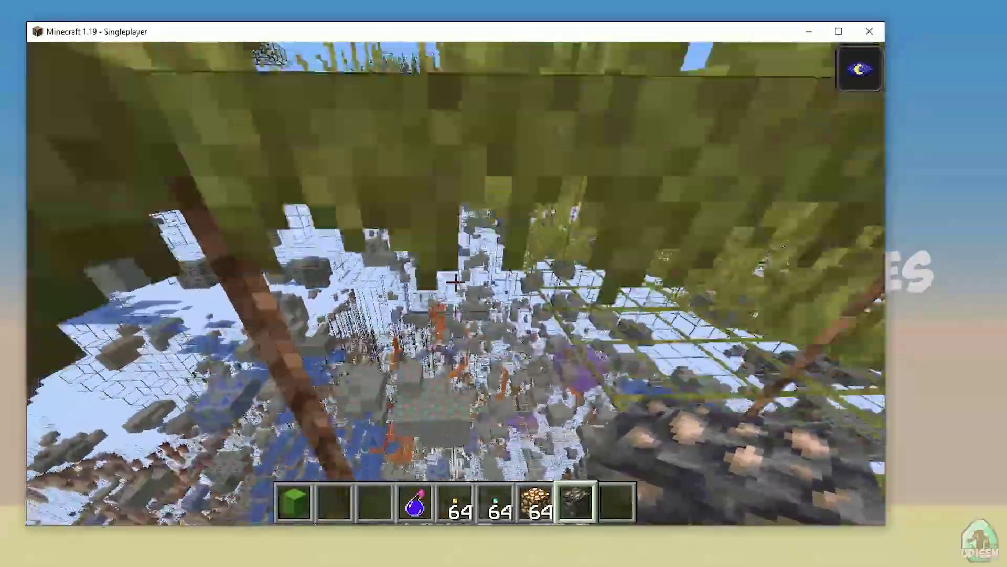
key("space")
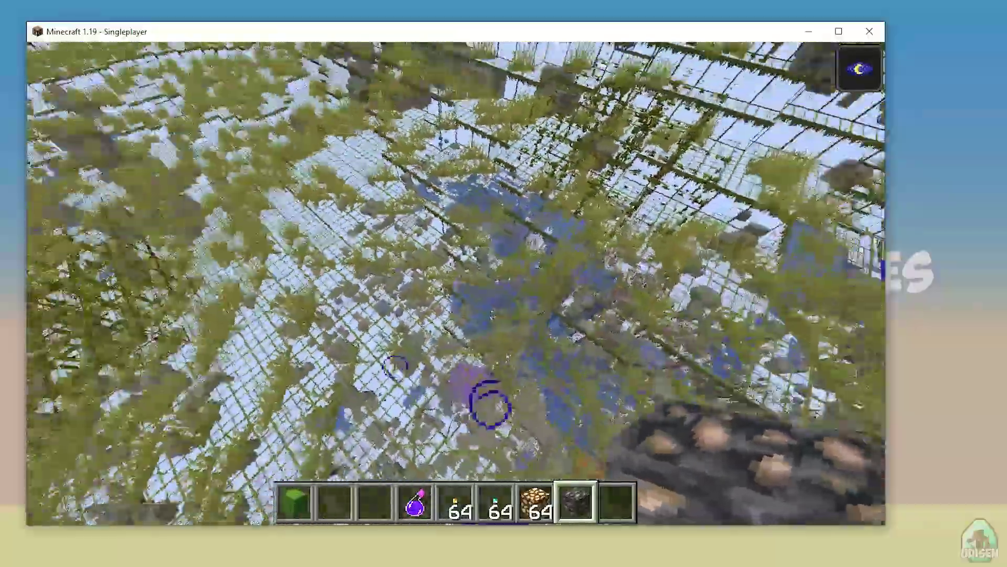
key("w")
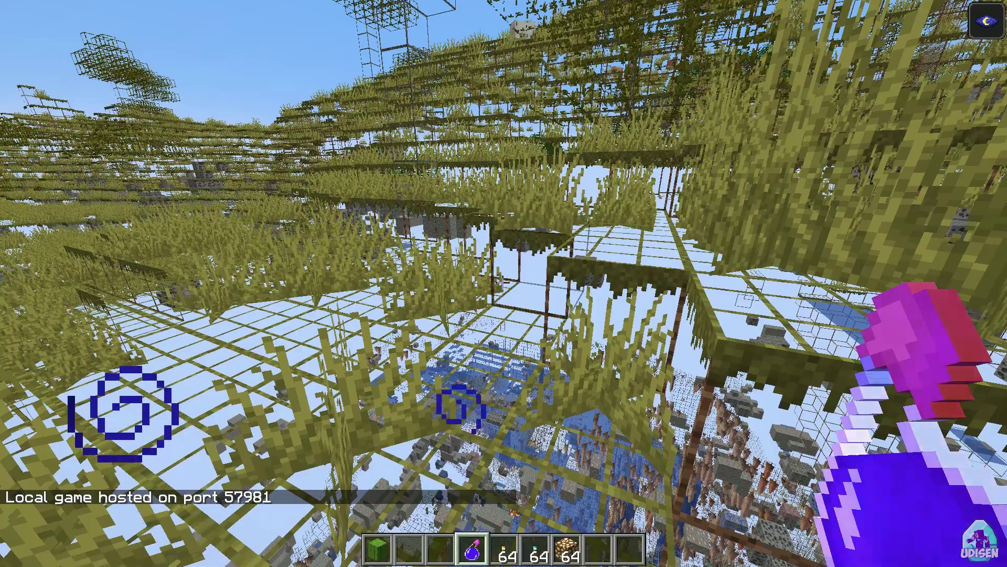
Turn off the Xray Ultimate resource pack from within the world and return to the game
key("Escape")
left_click(473, 281)
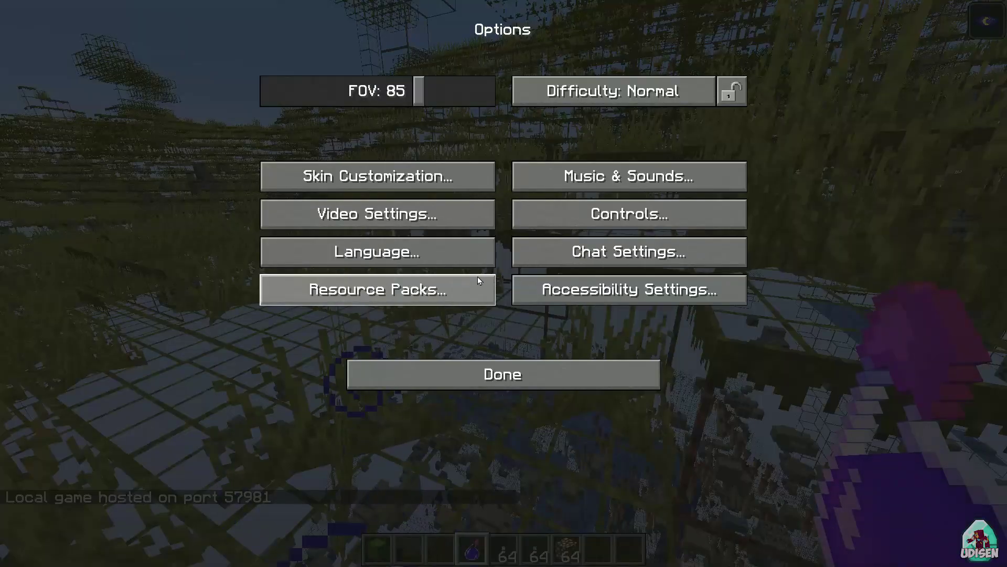
left_click(442, 290)
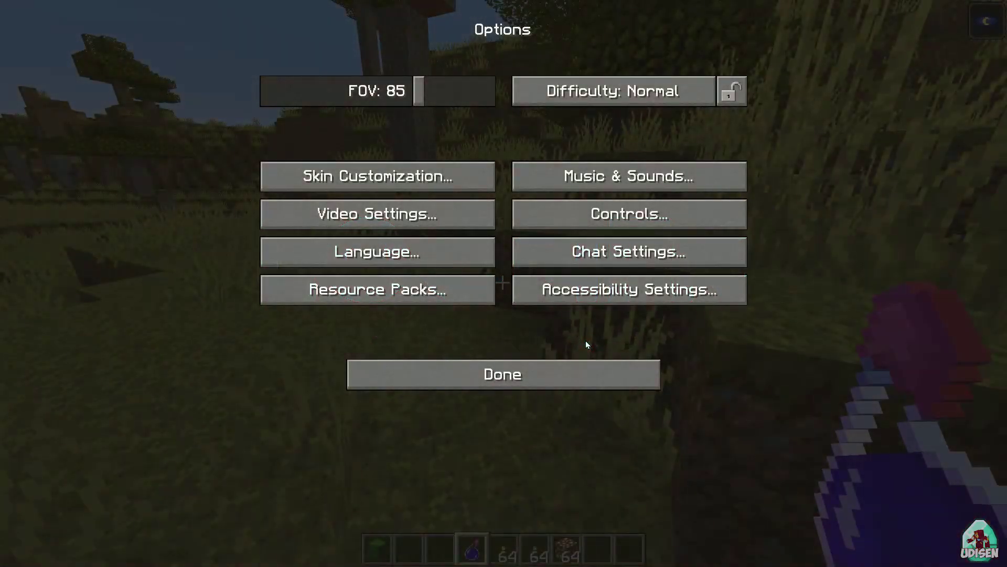
key("Escape")
Walk across the savanna past the pond and trees to examine the terrain with the normal textures
key("w")
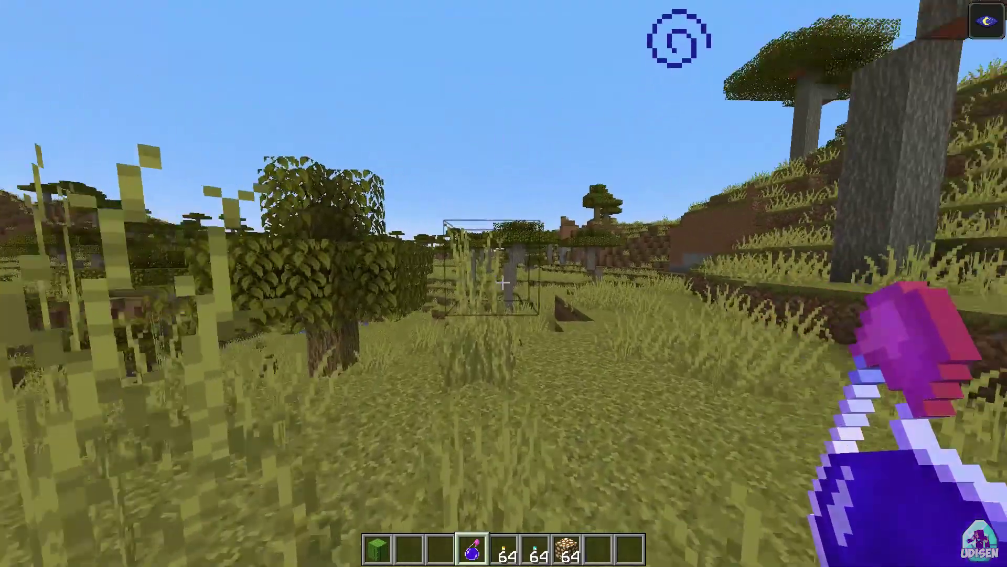
key("w")
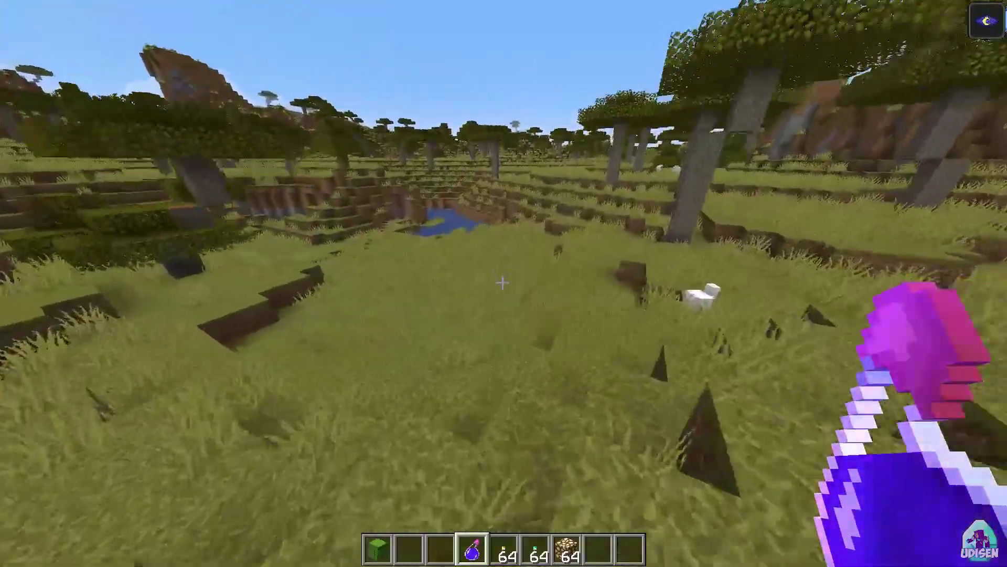
key("w")
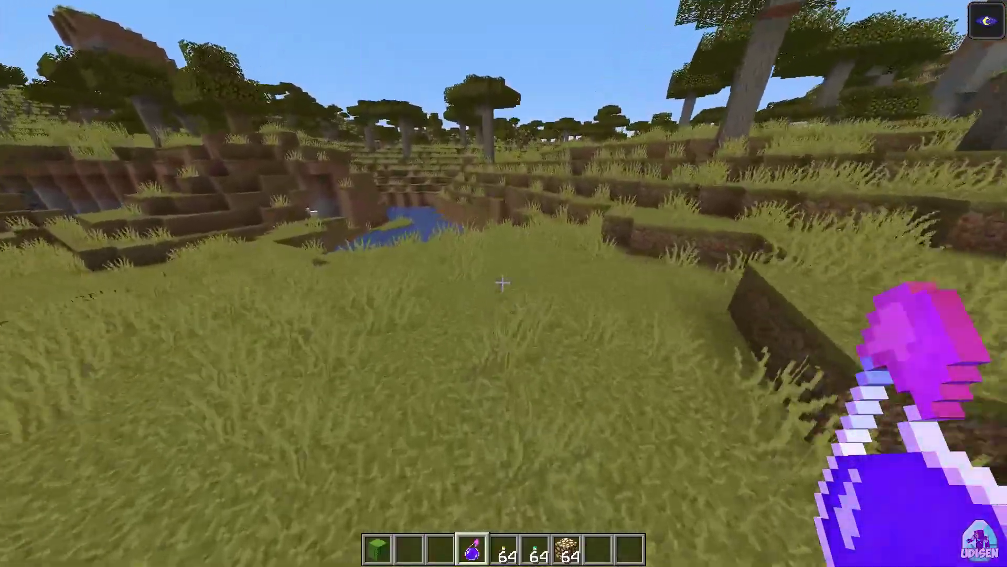
key("w")
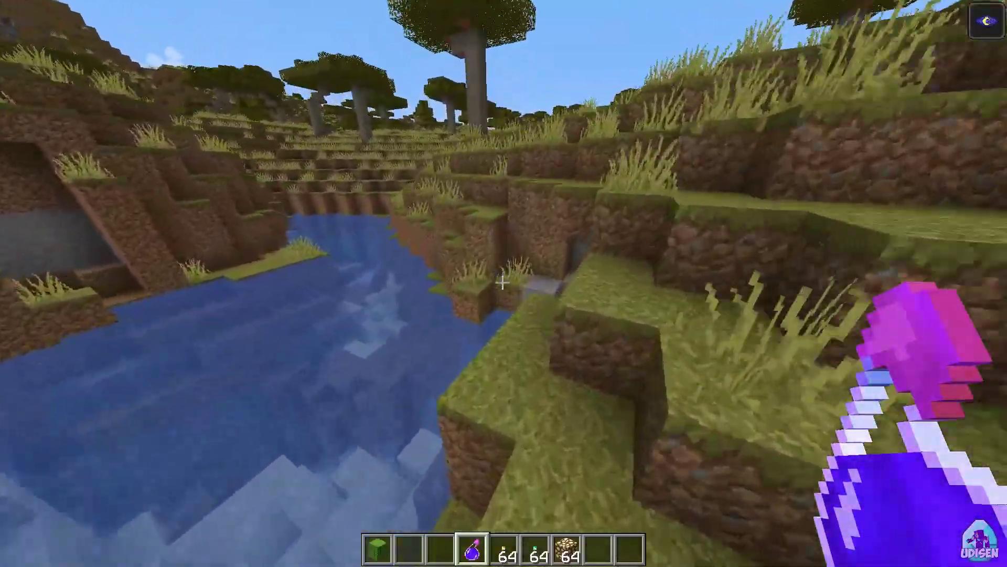
key("w")
key("space")
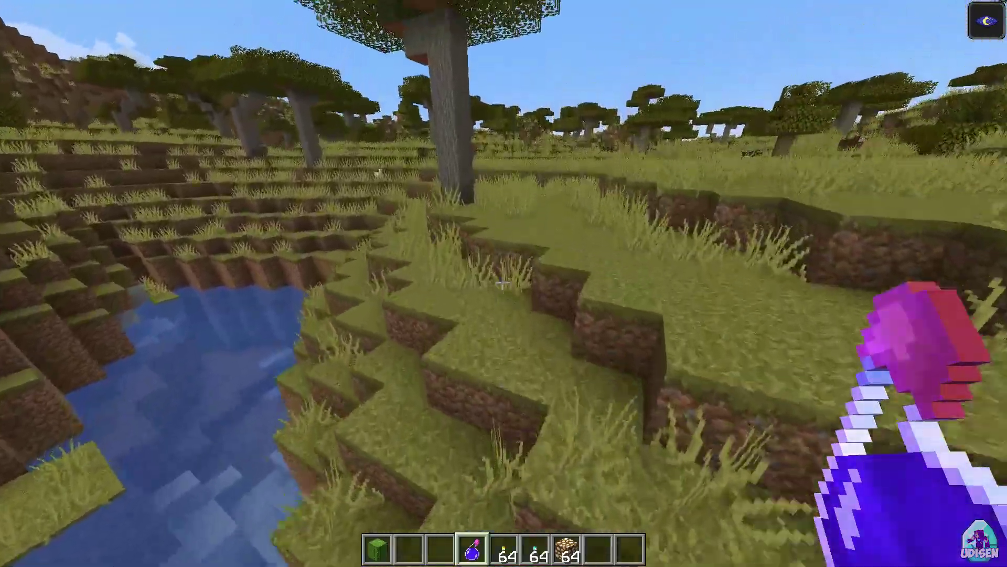
key("w")
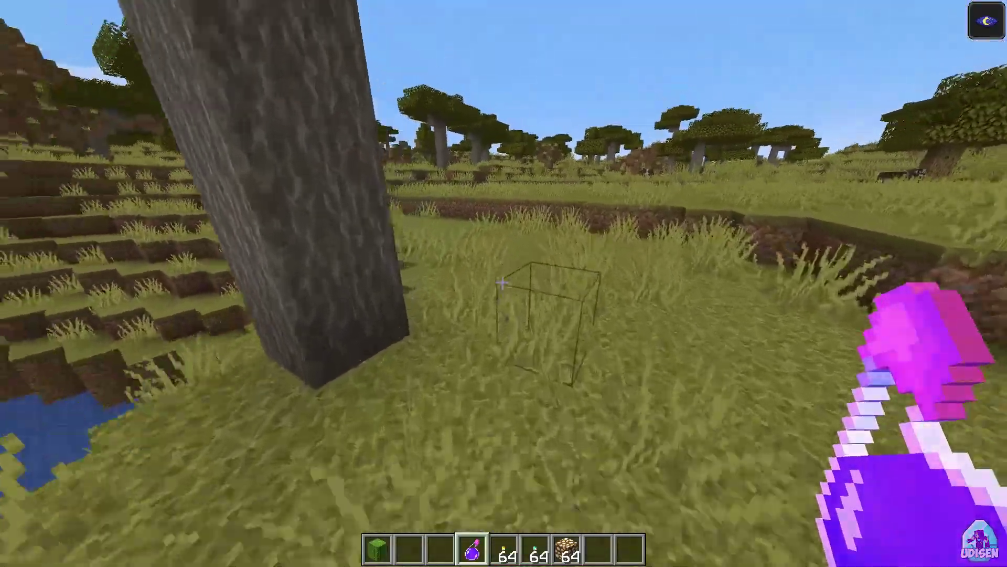
key("w")
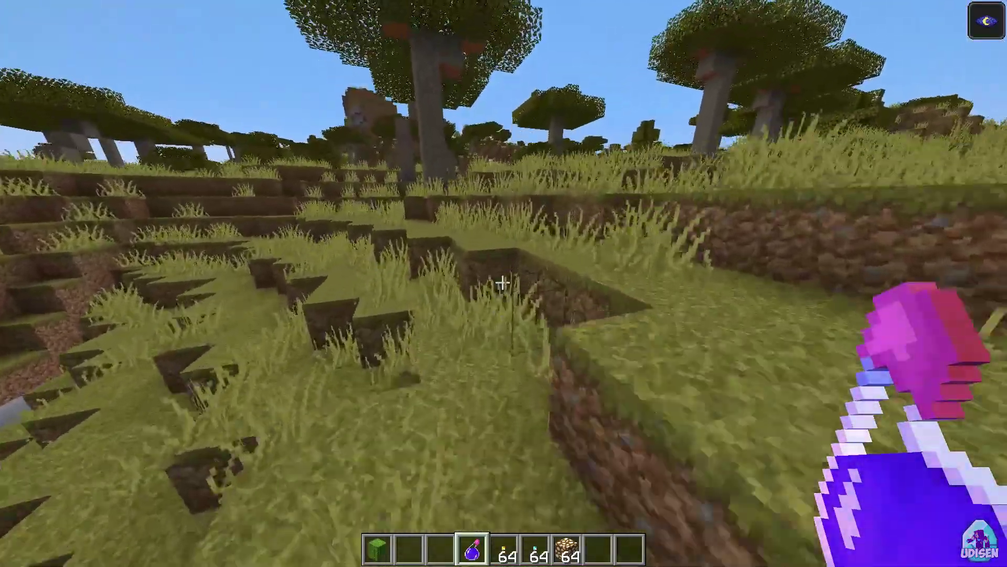
key("w")
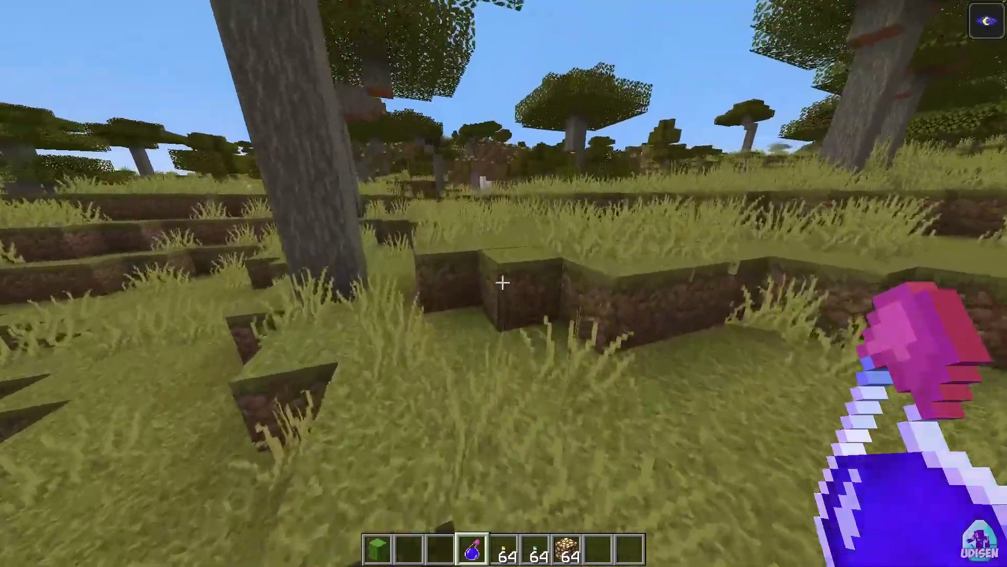
key("w")
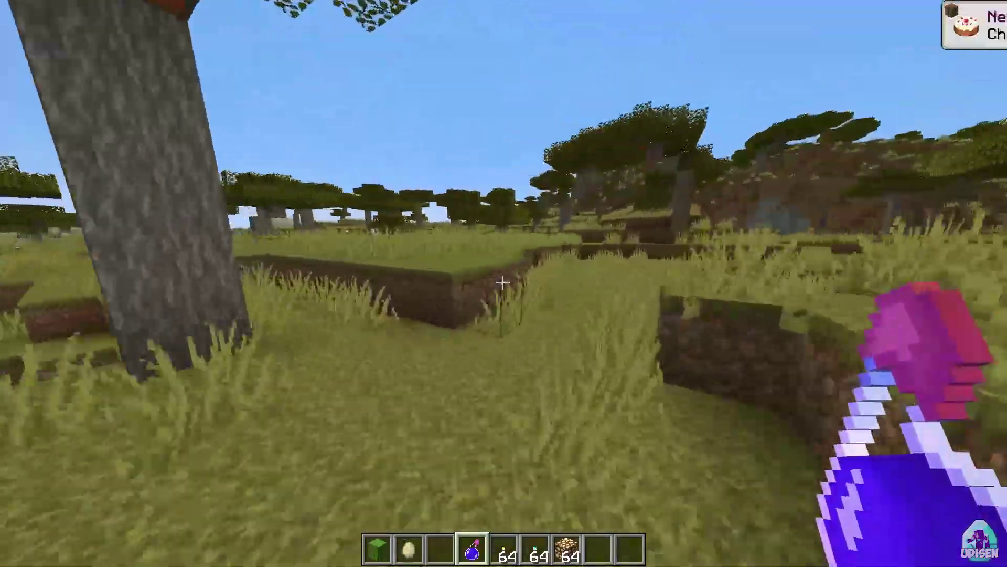
key("w")
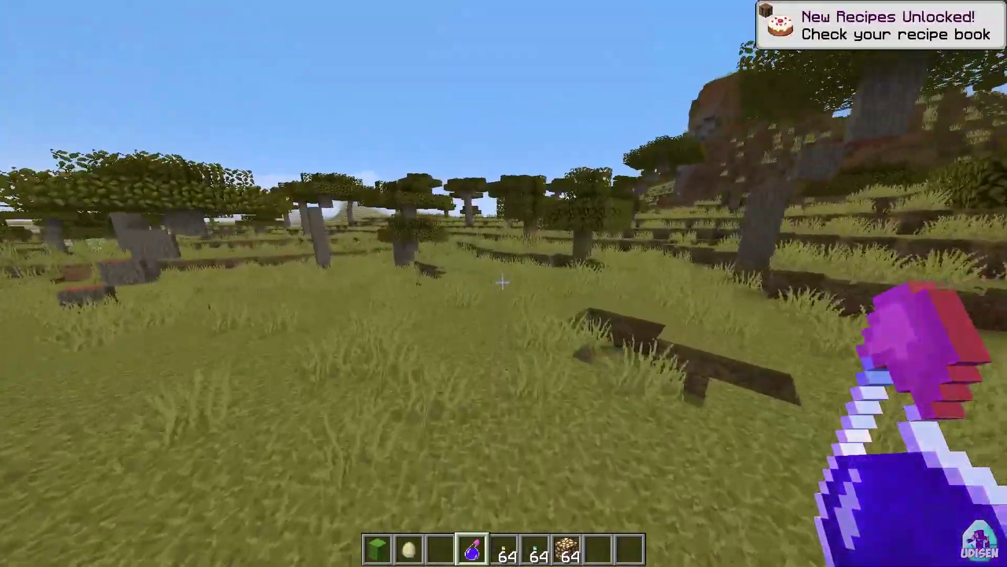
key("w")
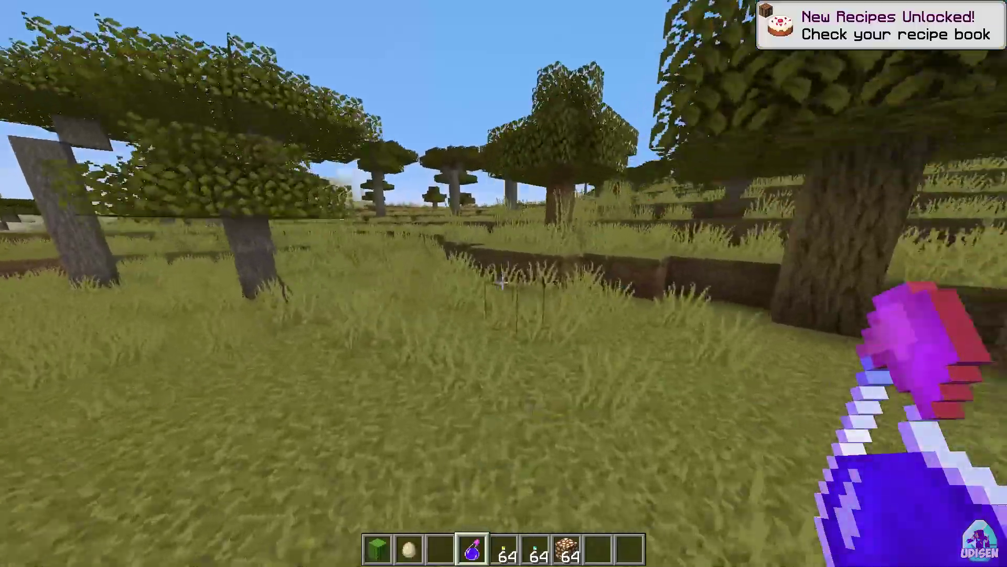
key("w")
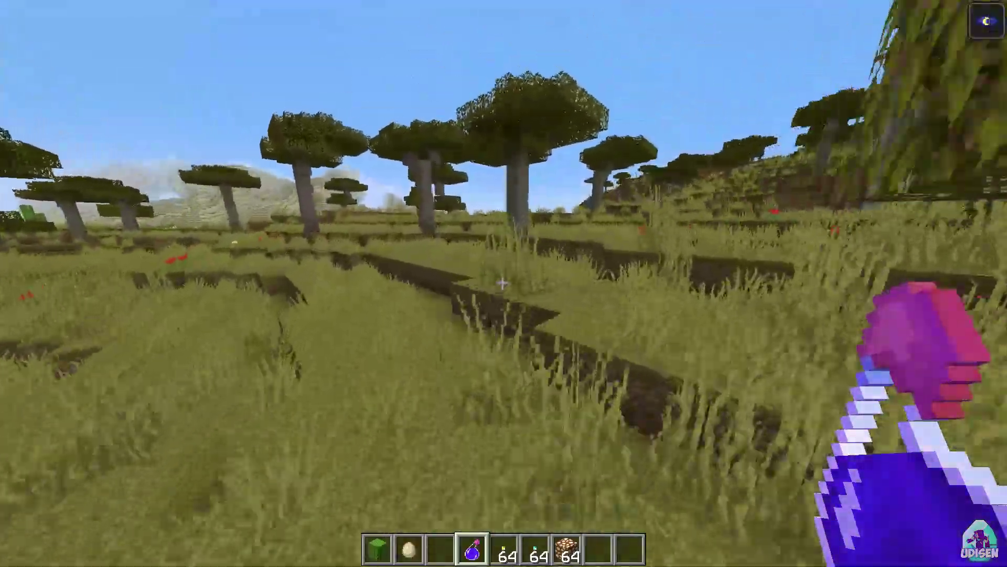
Travel on through the savanna and the grassy dirt hollow to the desert edge, examining the terrain with normal textures
key("w")
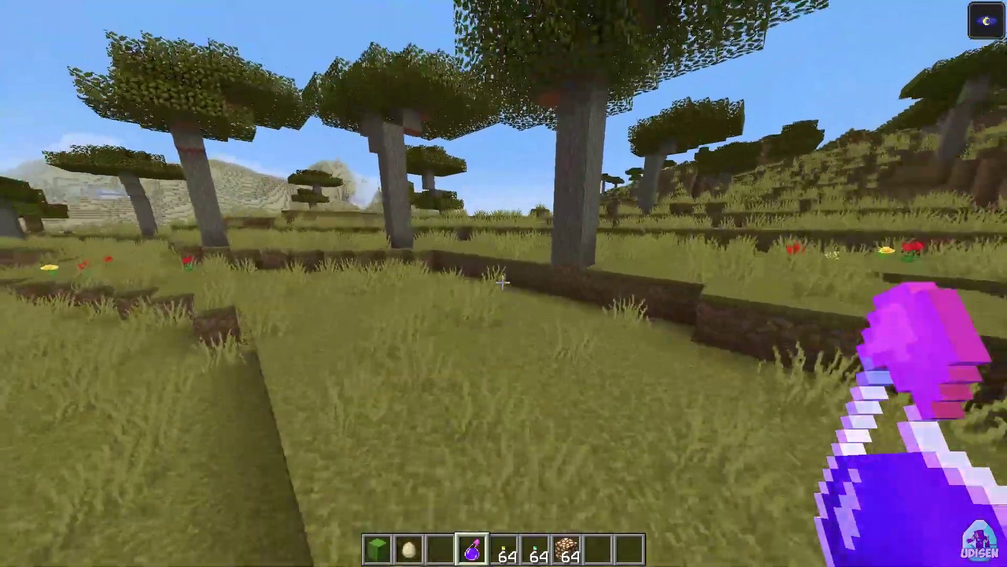
key("w")
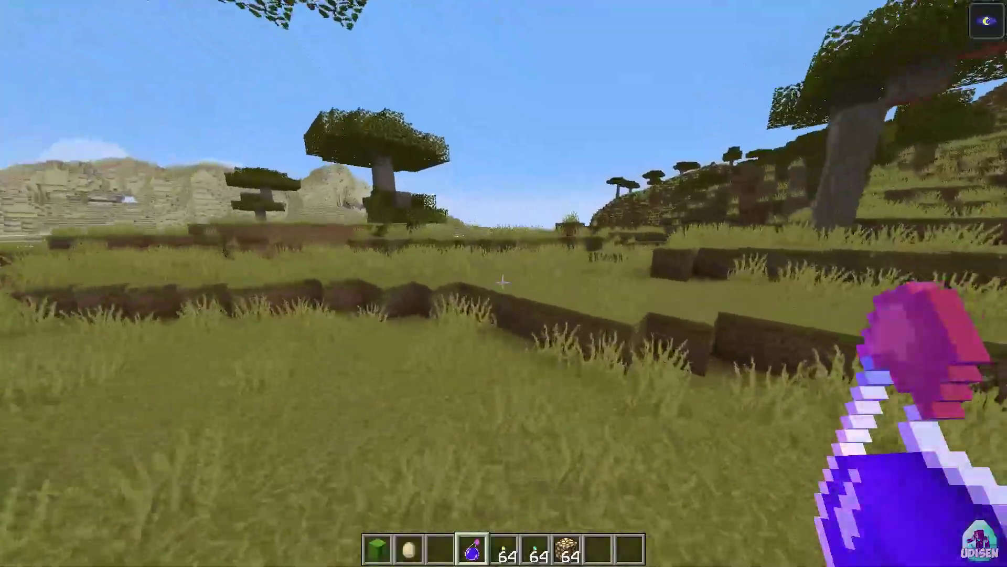
key("w")
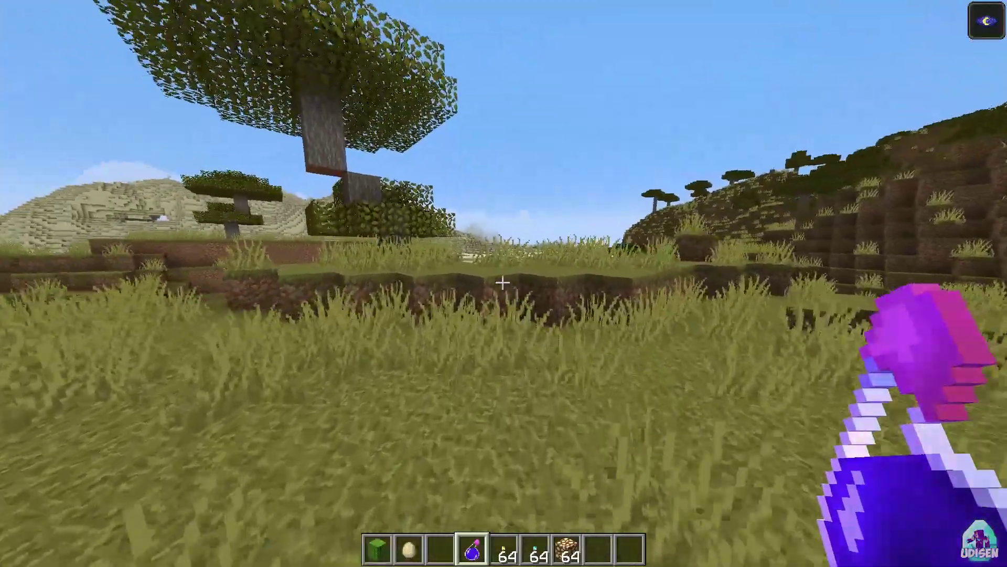
key("w")
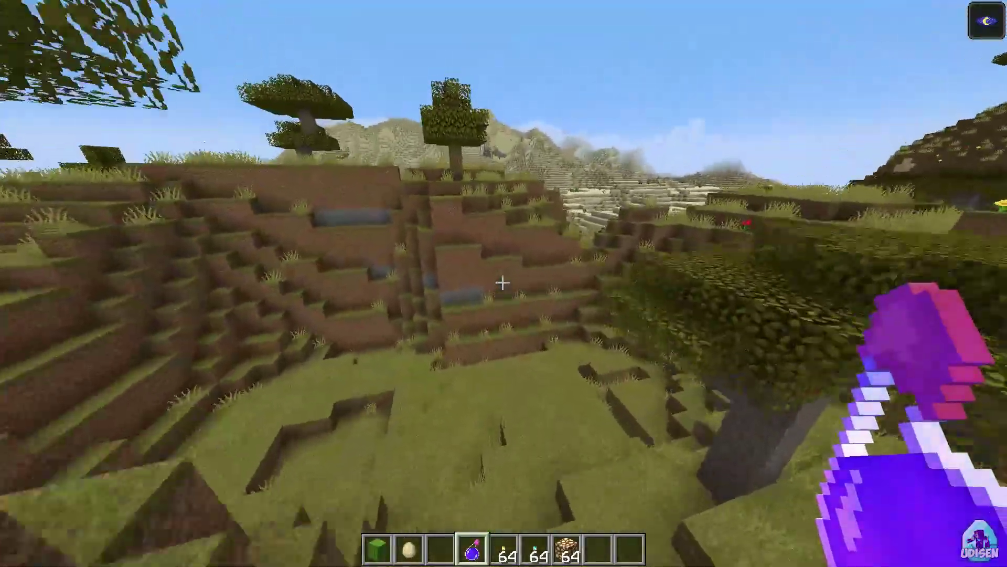
key("w")
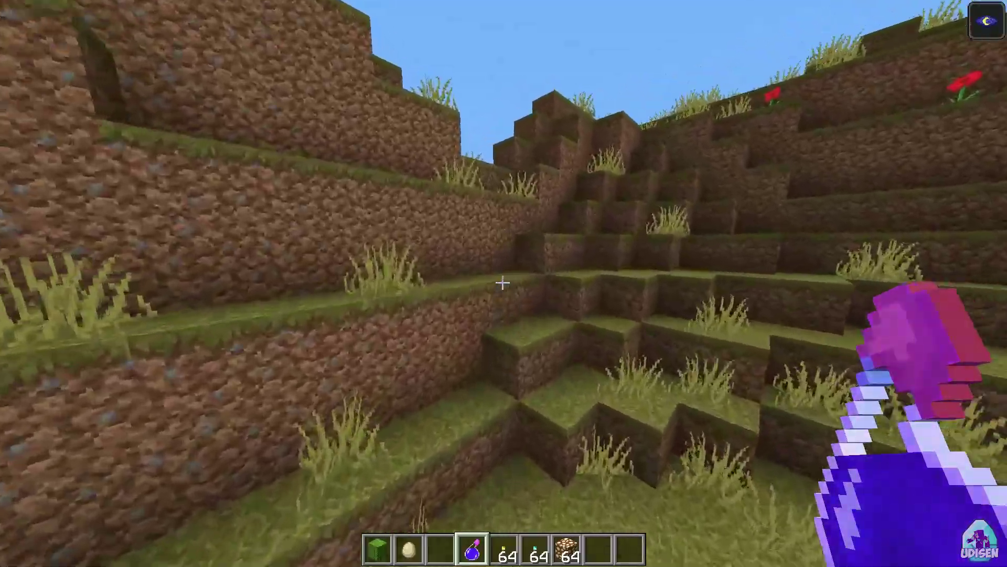
key("w")
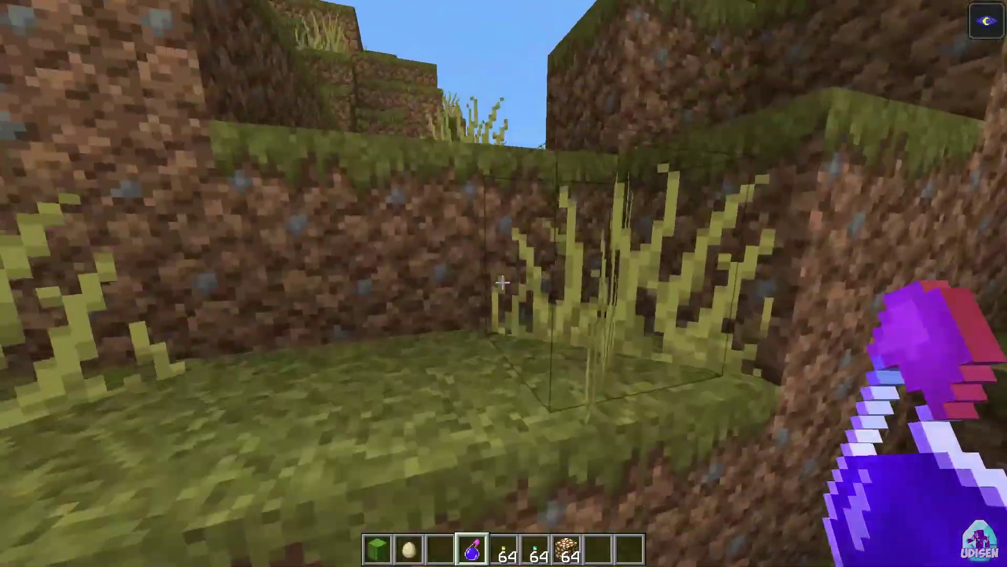
key("w")
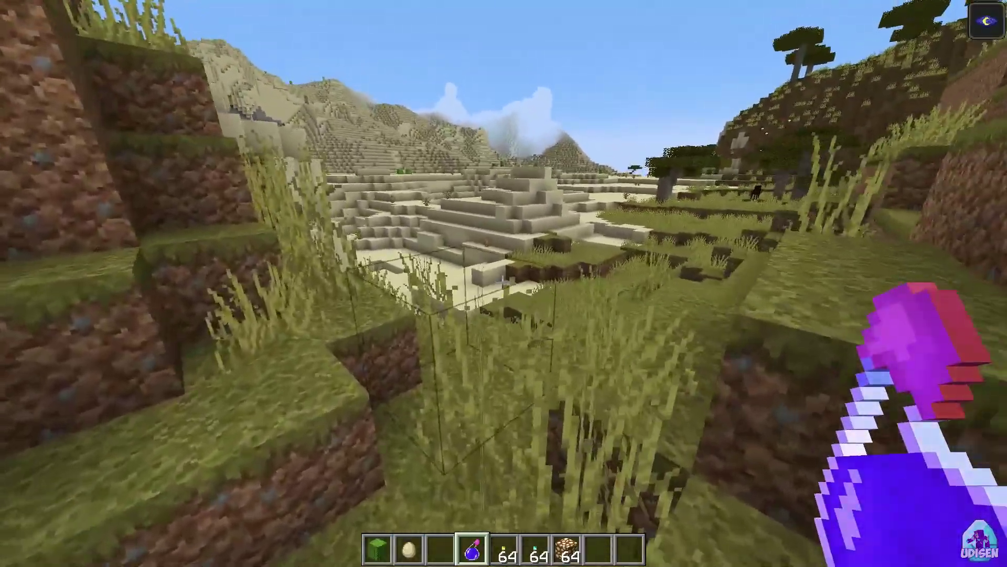
Cross the desert past the cacti and sandy hills, then back up to survey the border between sand and savanna
key("w")
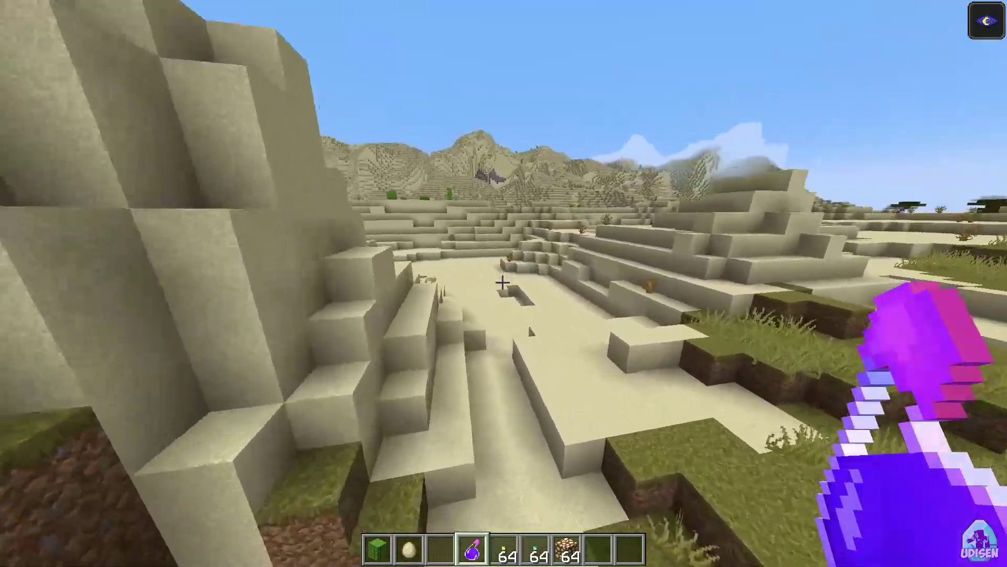
key("w")
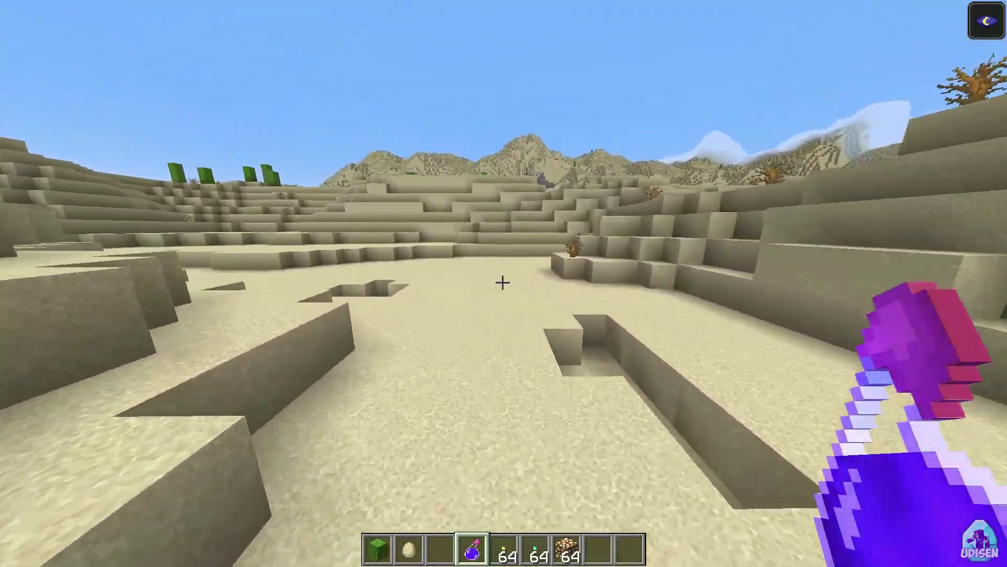
key("w")
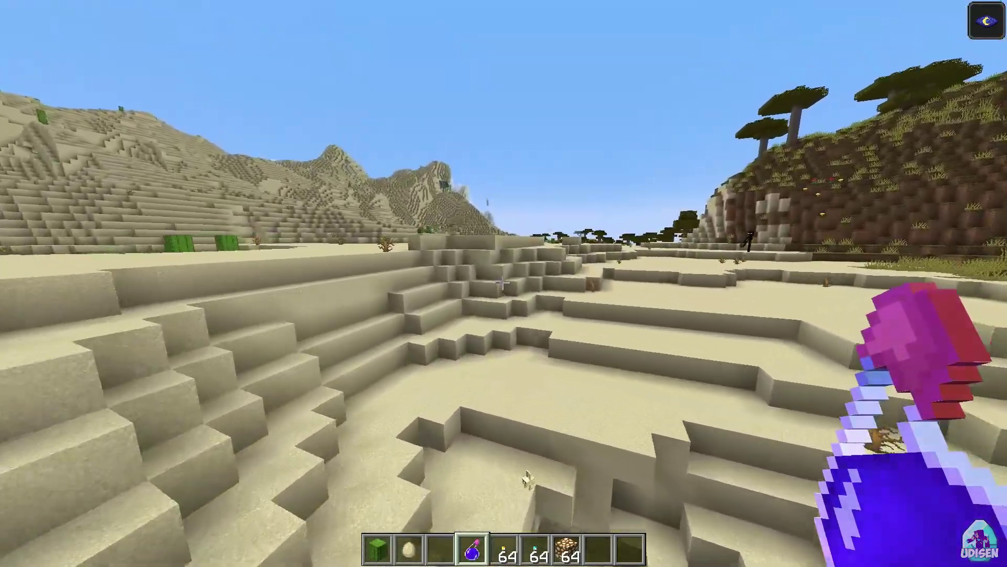
key("w")
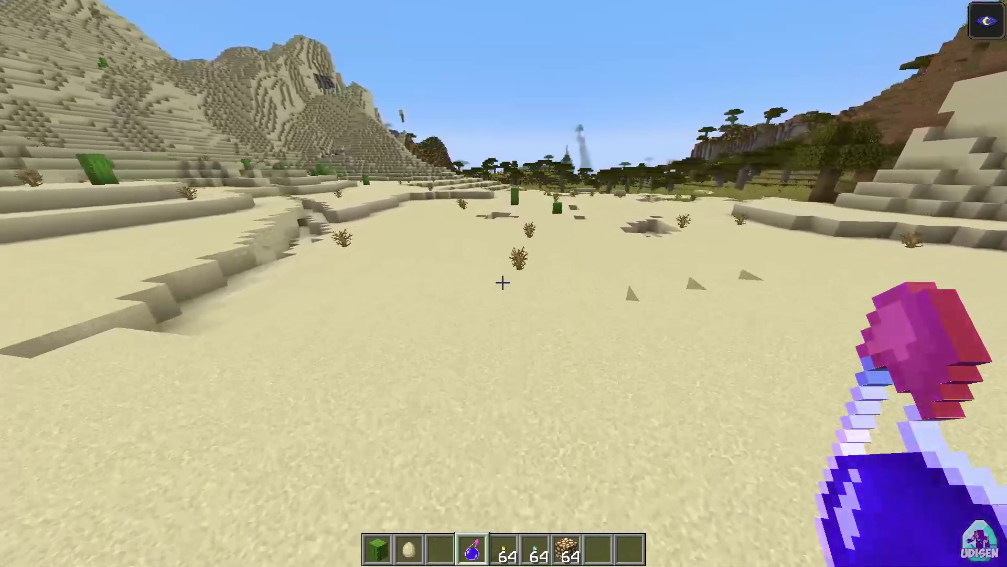
key("w")
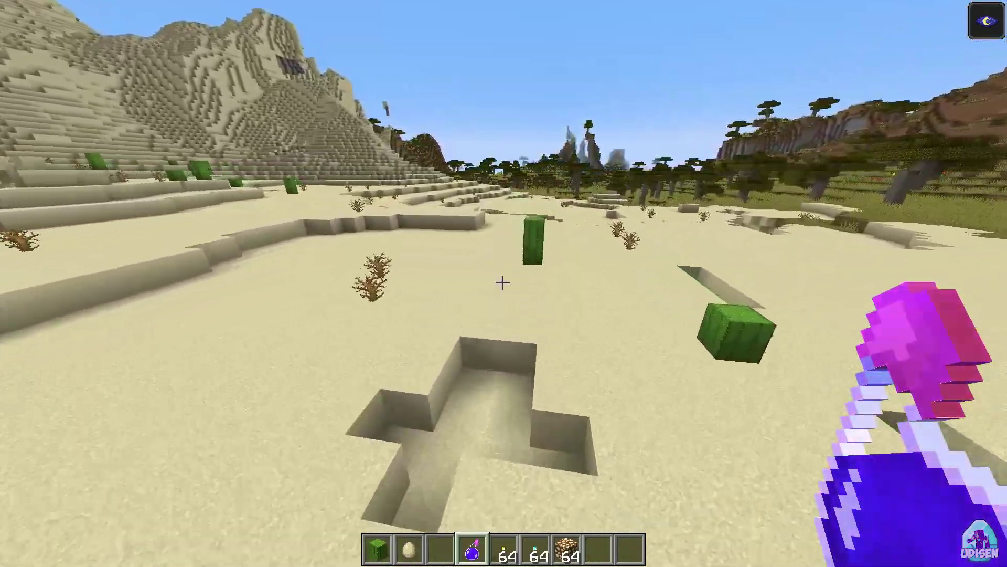
key("w")
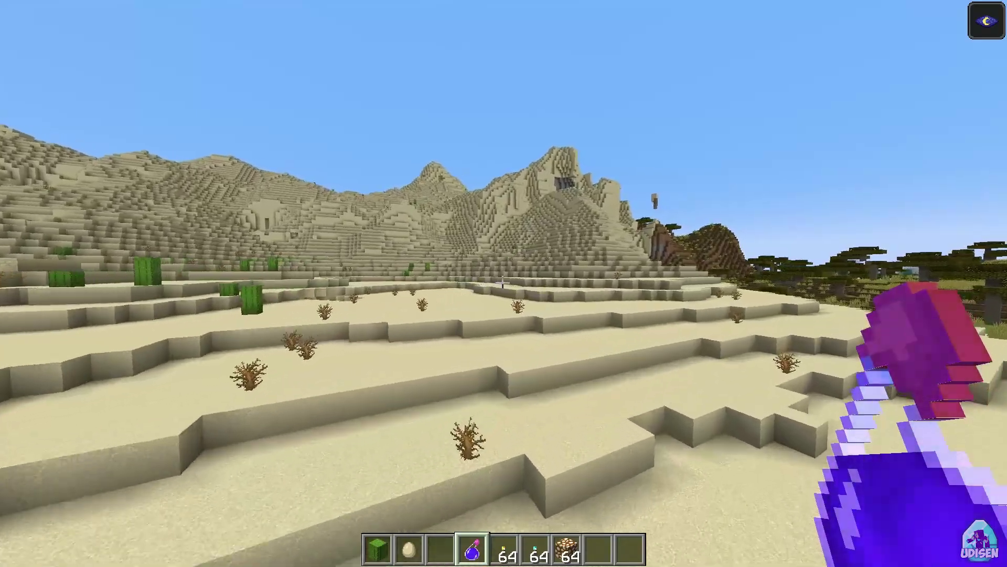
key("w")
key("w")
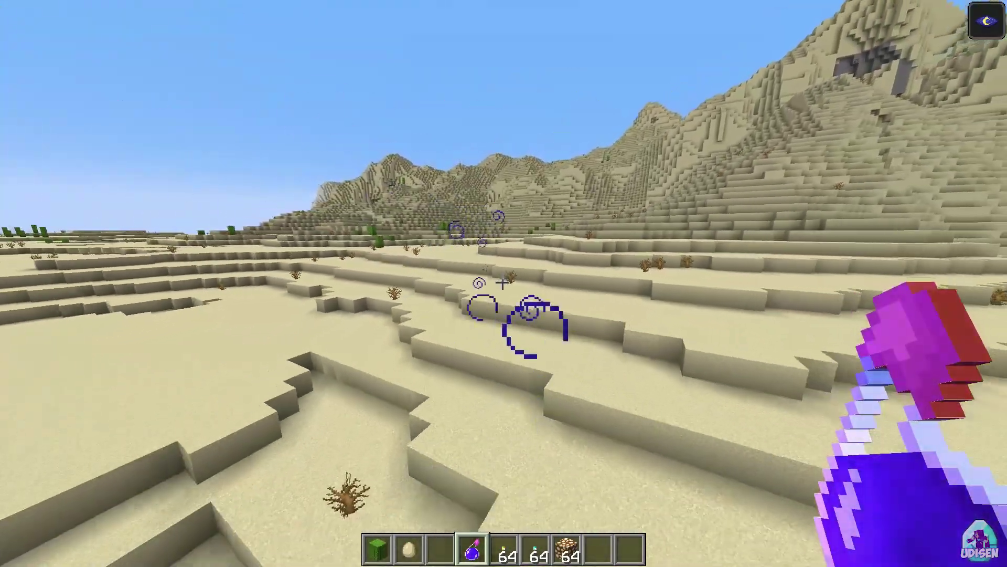
key("s")
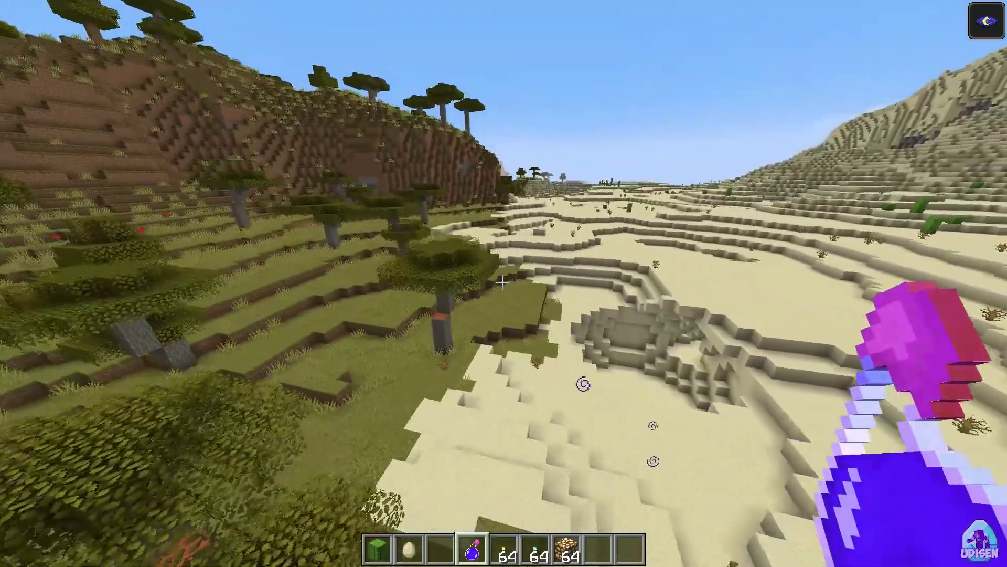